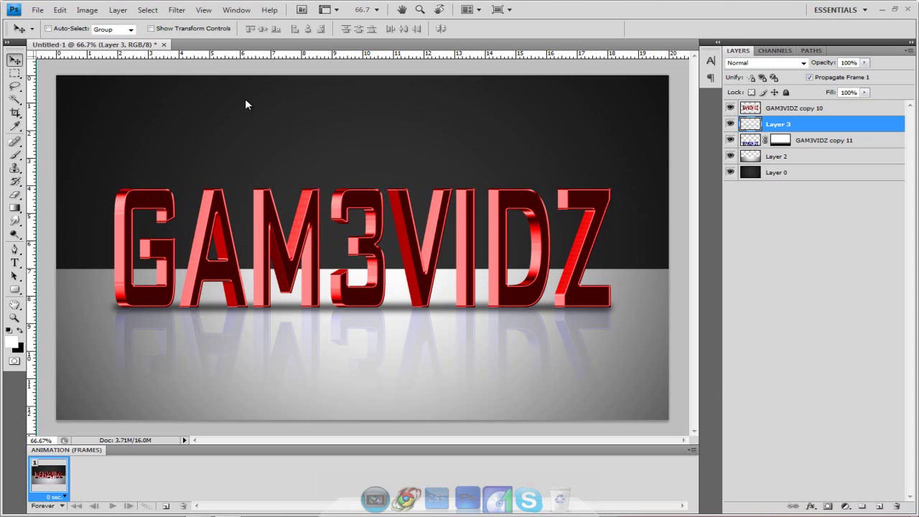
# - Create a new document, unlock the Background into Layer 0, and fill it with black
pyautogui.click(37, 10)
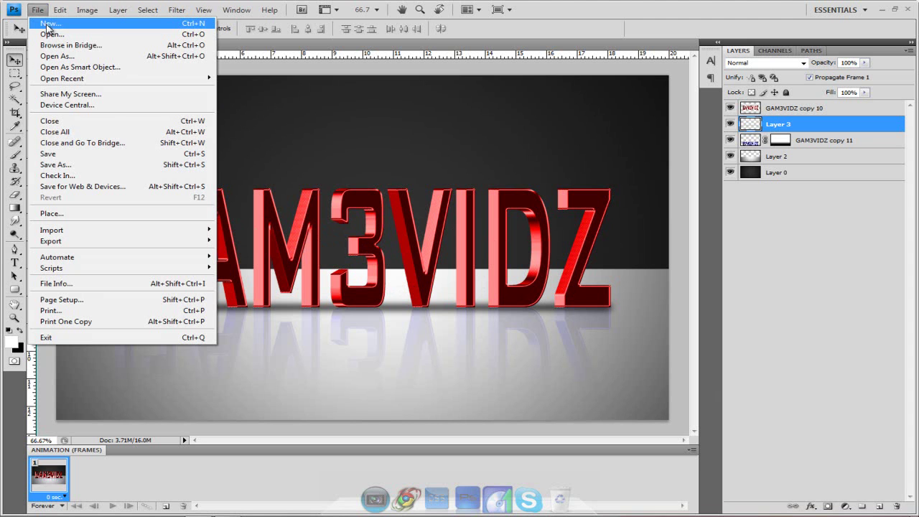
pyautogui.click(48, 24)
pyautogui.click(587, 127)
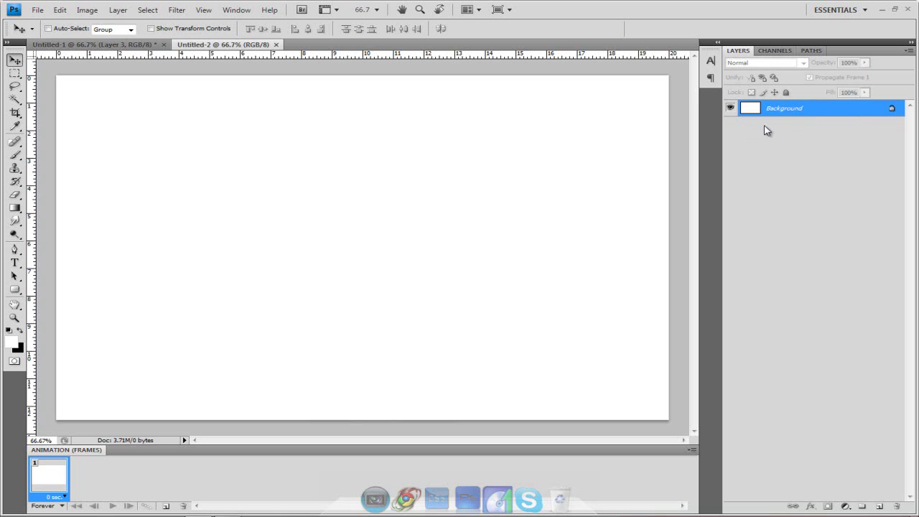
pyautogui.doubleClick(813, 109)
pyautogui.click(564, 154)
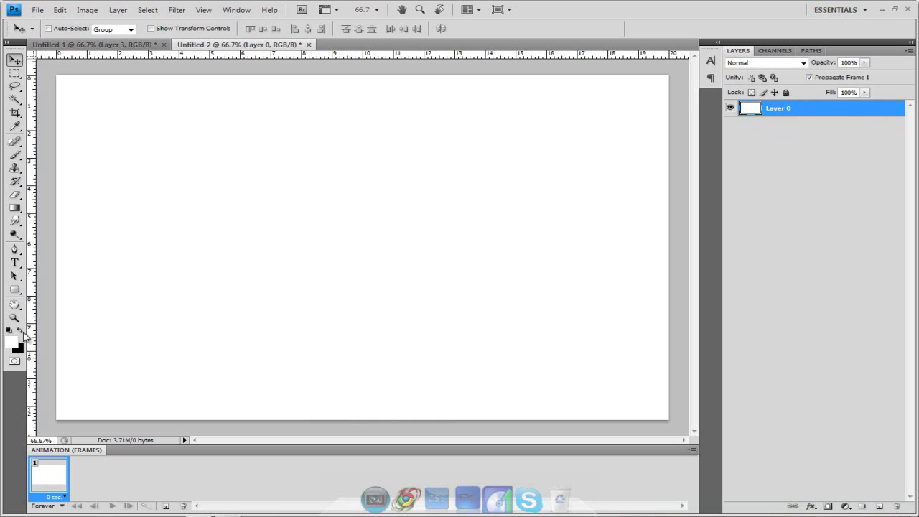
pyautogui.click(21, 330)
pyautogui.moveTo(14, 208); pyautogui.dragTo(43, 220)
pyautogui.click(299, 262)
# - Paint a soft #333333 glow at the canvas centre with a 2500 px brush
pyautogui.click(21, 330)
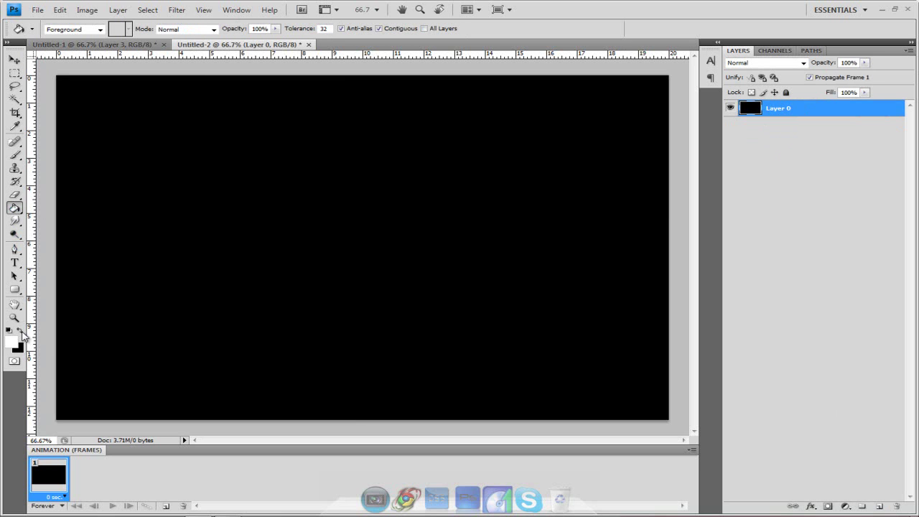
pyautogui.click(11, 342)
pyautogui.doubleClick(508, 346)
pyautogui.write('3')
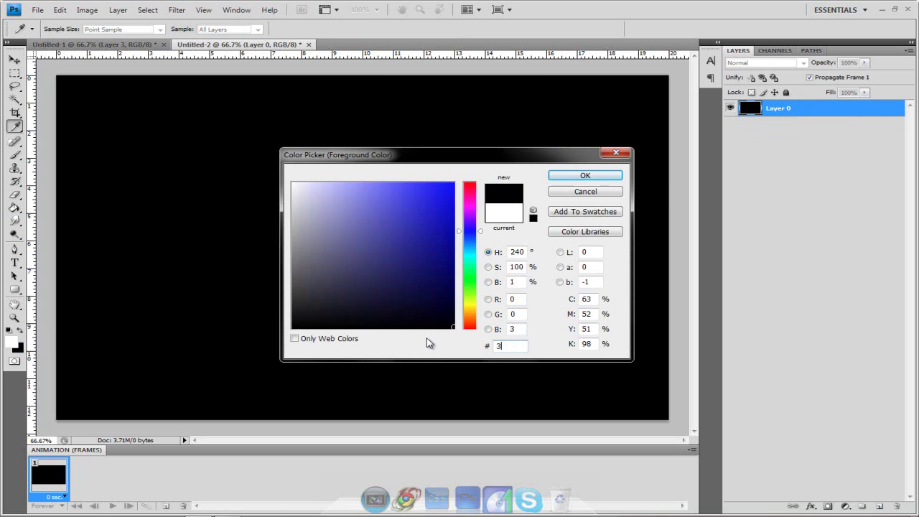
pyautogui.write('33333')
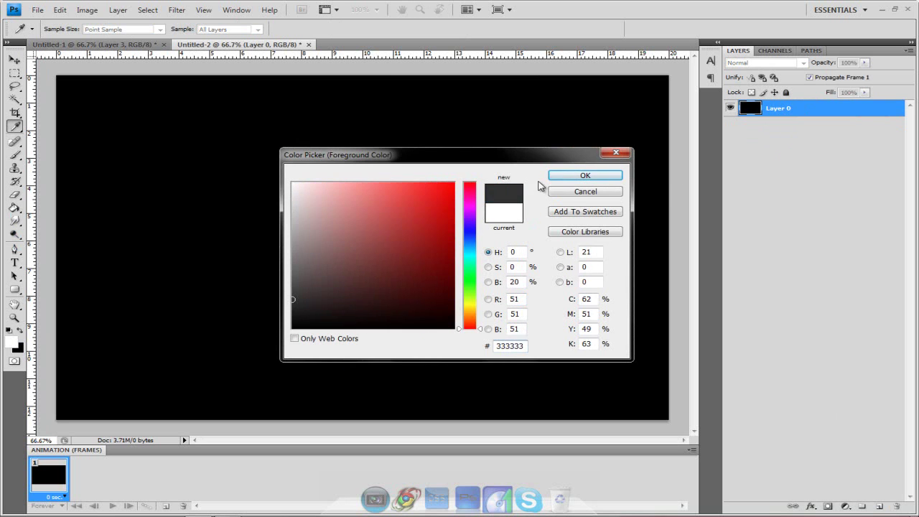
pyautogui.click(584, 175)
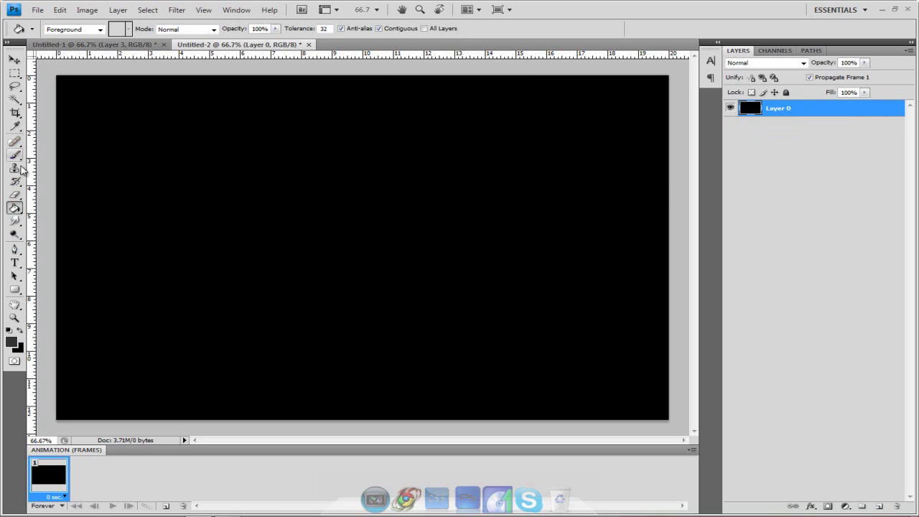
pyautogui.click(14, 154)
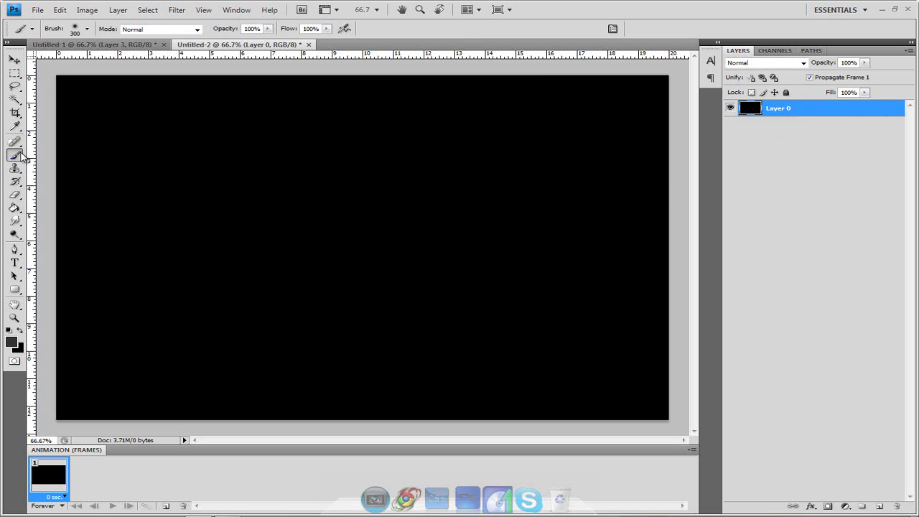
pyautogui.click(87, 29)
pyautogui.moveTo(119, 60); pyautogui.dragTo(225, 68)
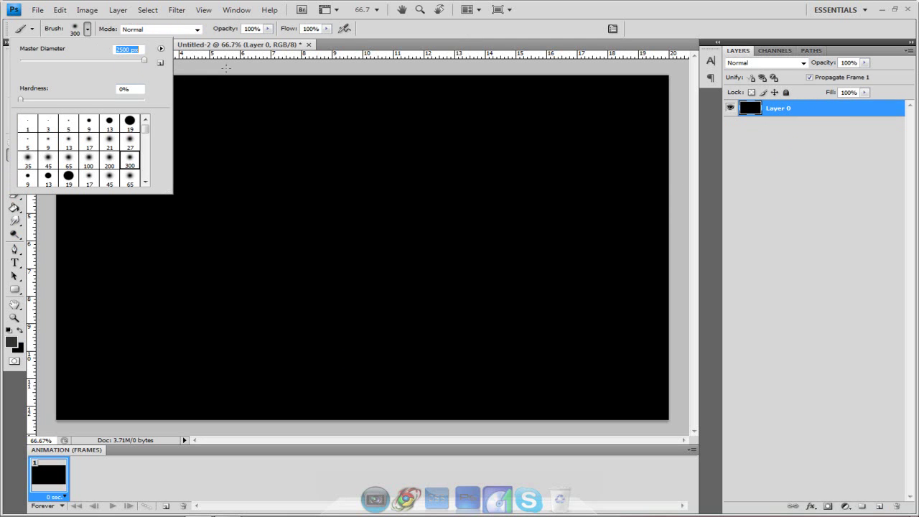
pyautogui.click(361, 236)
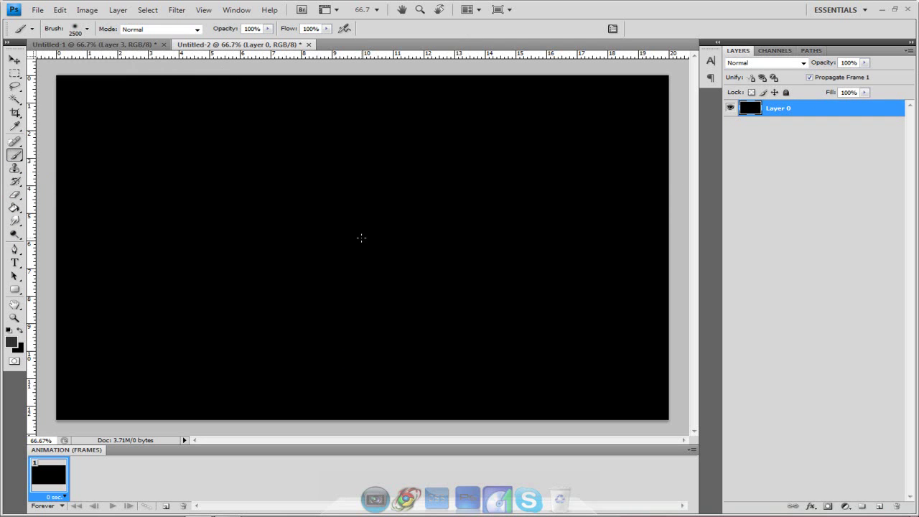
pyautogui.click(361, 237)
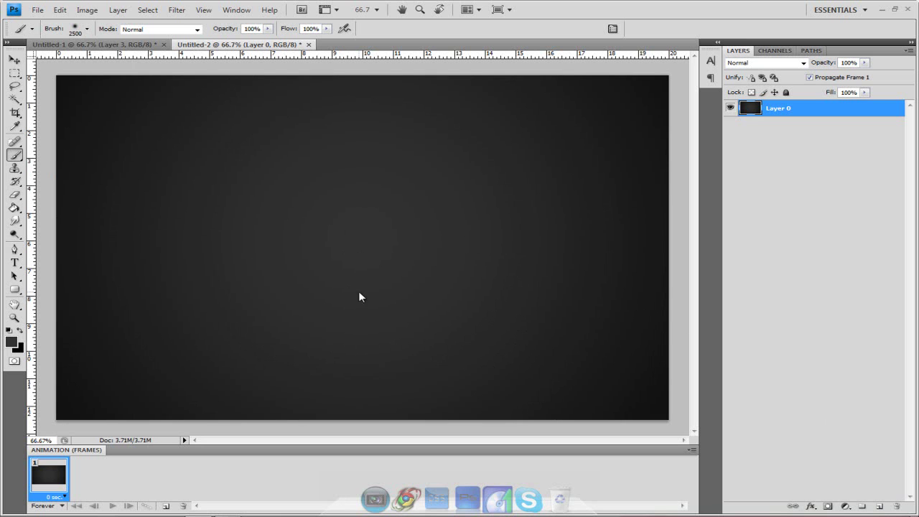
# - Start a white text layer on the canvas for GAM3VIDZ
pyautogui.click(14, 263)
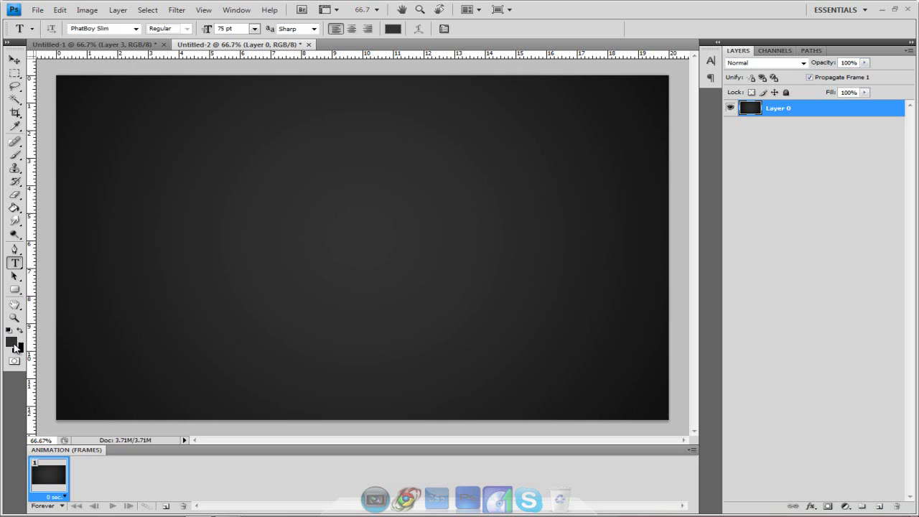
pyautogui.click(12, 342)
pyautogui.moveTo(385, 293); pyautogui.dragTo(179, 133)
pyautogui.click(585, 175)
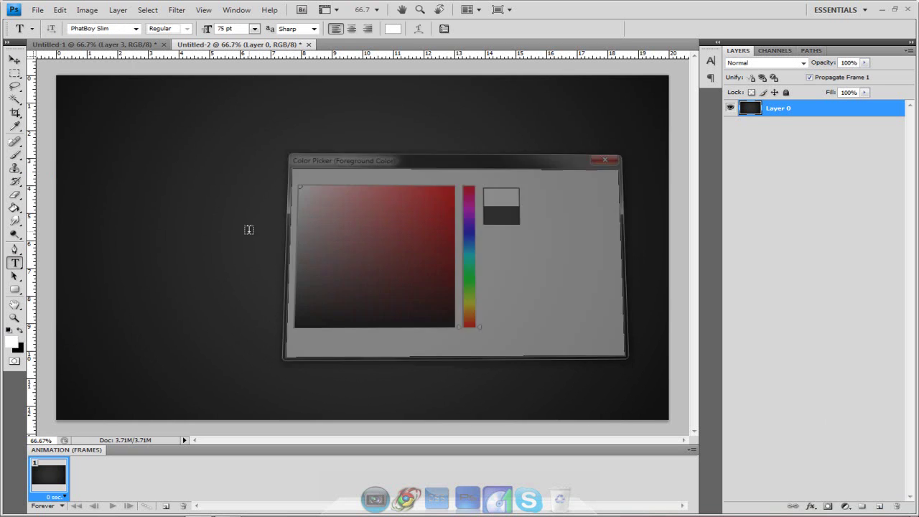
pyautogui.click(235, 238)
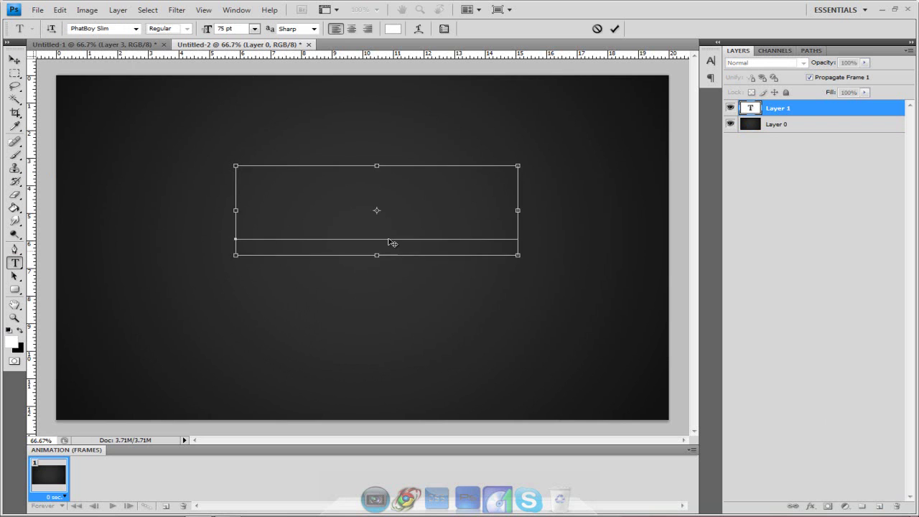
# - Set the GAM3VIDZ text to 200 pt BankGothic Md BT and commit it
pyautogui.hotkey('ctrl', 'a')
pyautogui.click(210, 27)
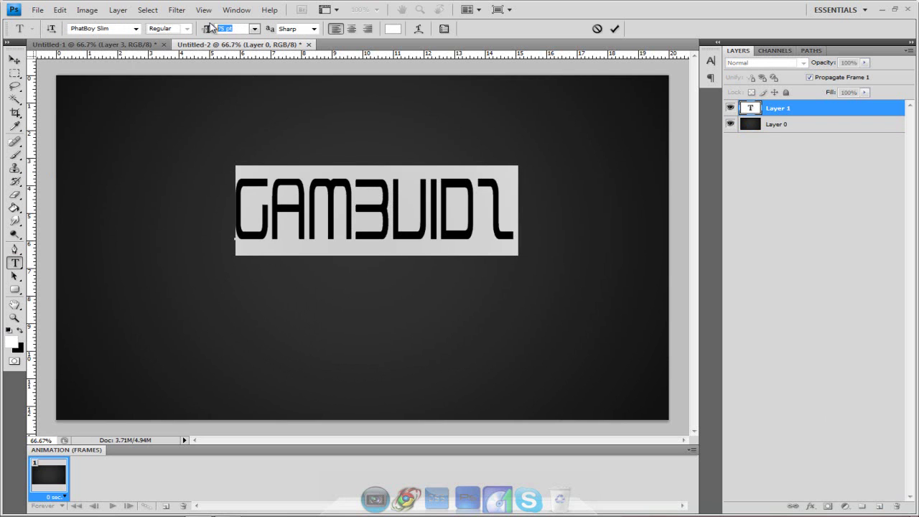
pyautogui.write('200')
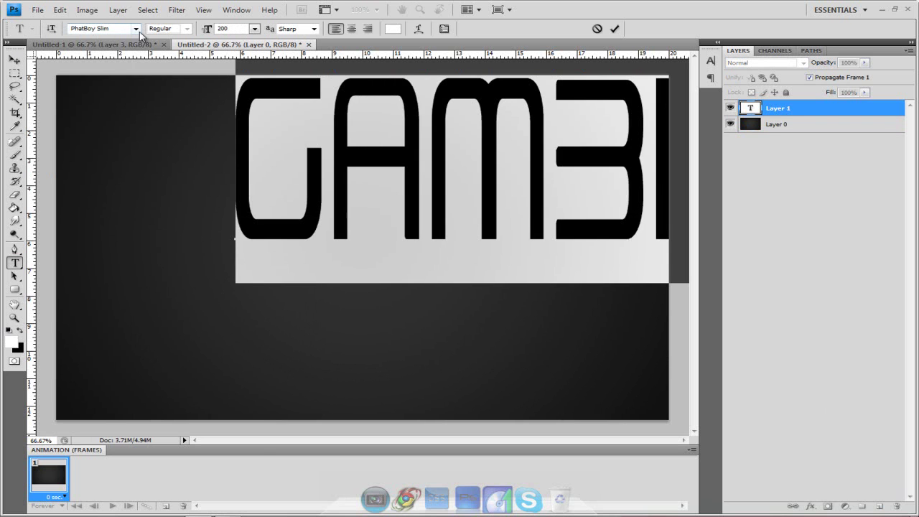
pyautogui.click(135, 29)
pyautogui.moveTo(257, 256); pyautogui.dragTo(244, 50)
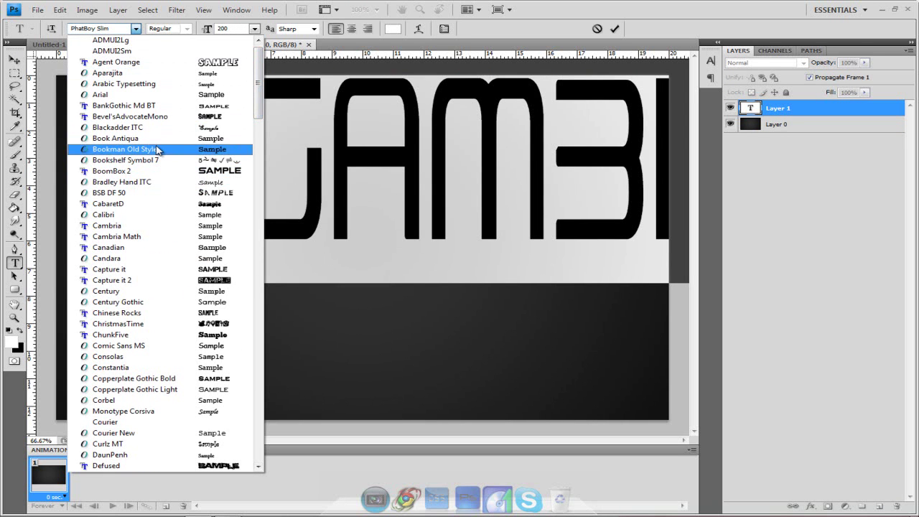
pyautogui.click(127, 105)
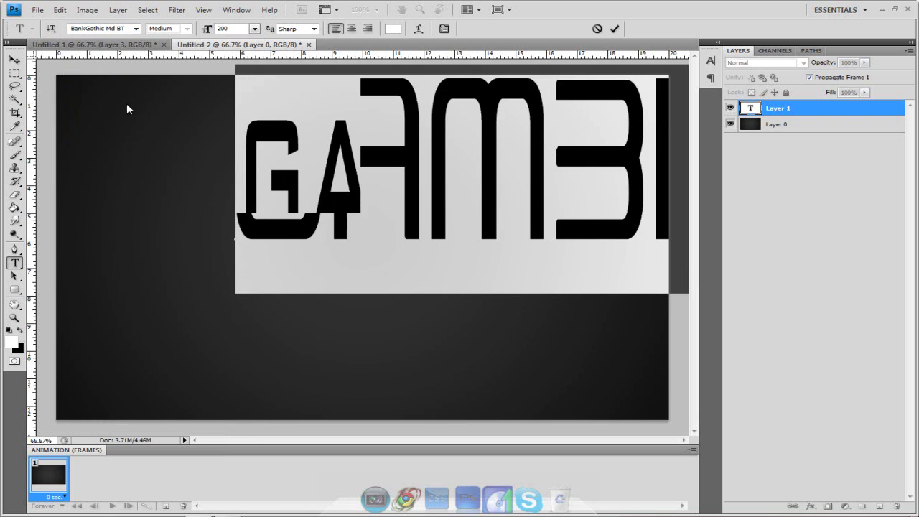
pyautogui.click(15, 59)
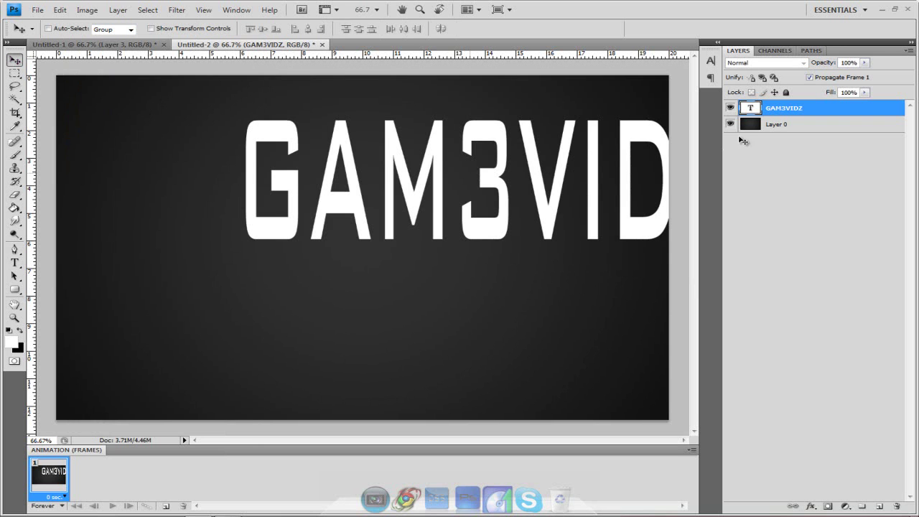
# - Centre the text horizontally and vertically on the canvas, then deselect
pyautogui.hotkey('ctrl', 'a')
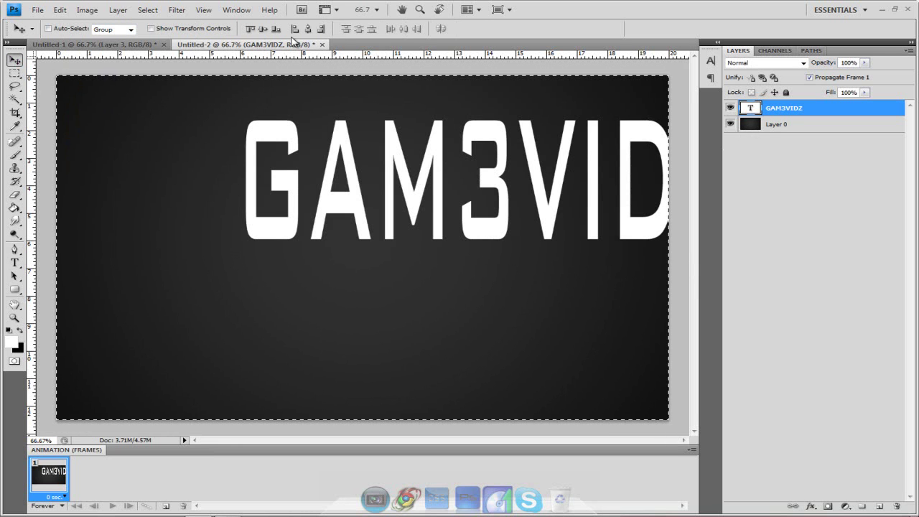
pyautogui.click(307, 29)
pyautogui.click(262, 28)
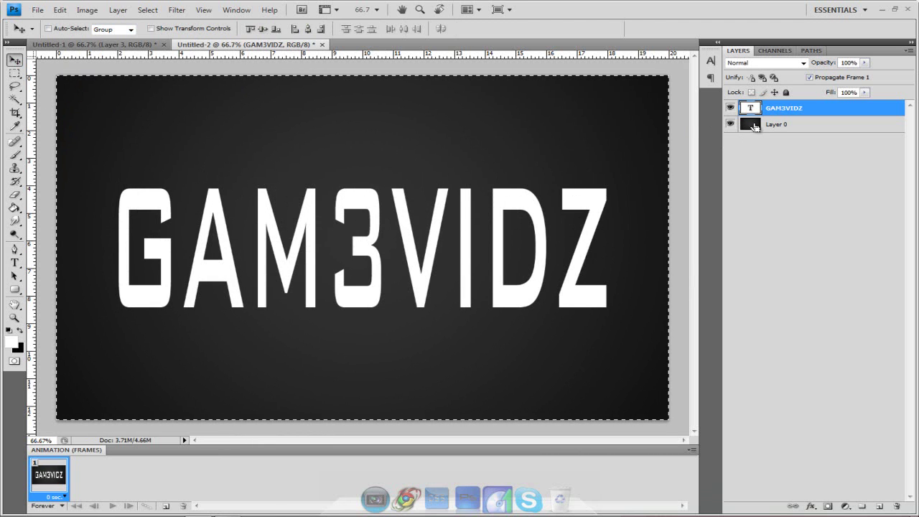
pyautogui.click(14, 73)
pyautogui.hotkey('ctrl', 'd')
pyautogui.click(15, 60)
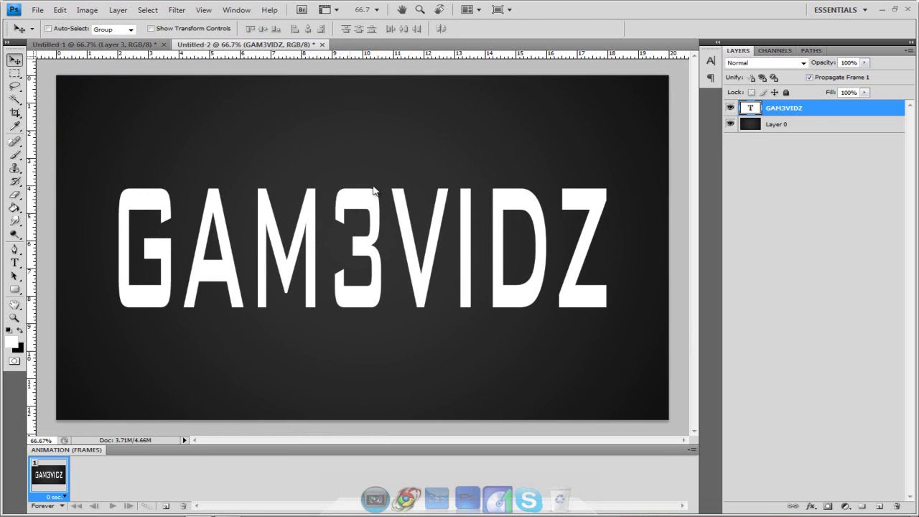
# - Add Bevel and Emboss to the text layer, trying a ringed gloss contour
pyautogui.doubleClick(827, 117)
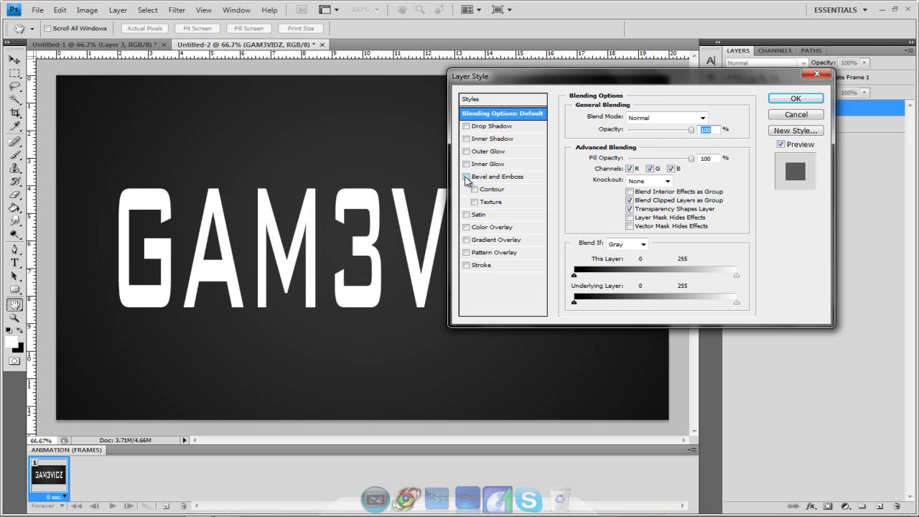
pyautogui.click(795, 114)
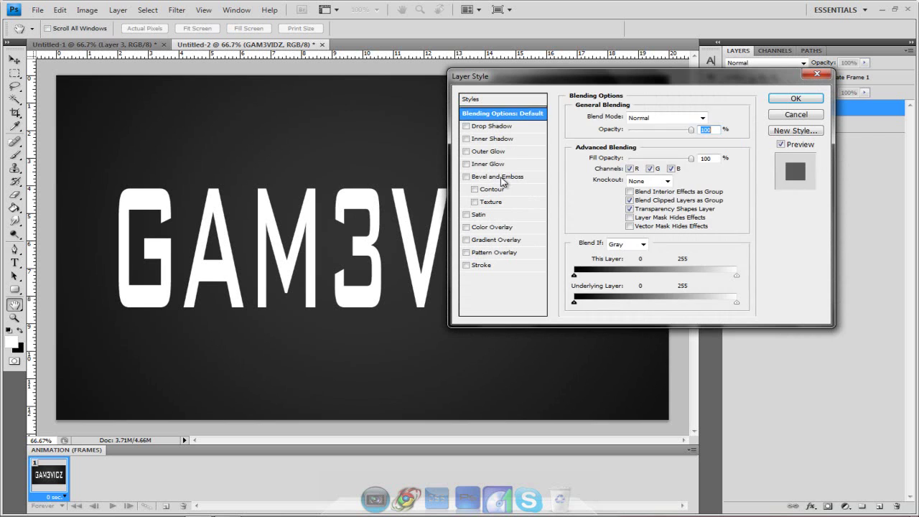
pyautogui.click(502, 179)
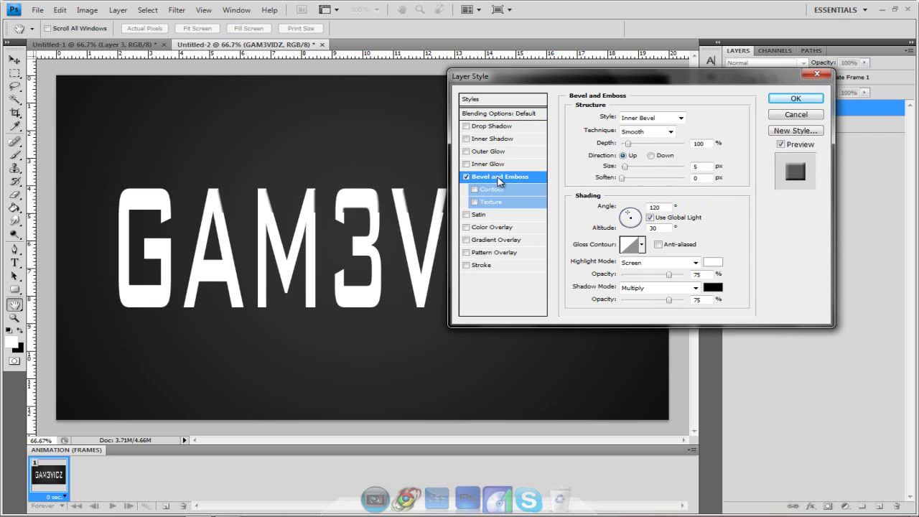
pyautogui.click(638, 245)
pyautogui.click(533, 142)
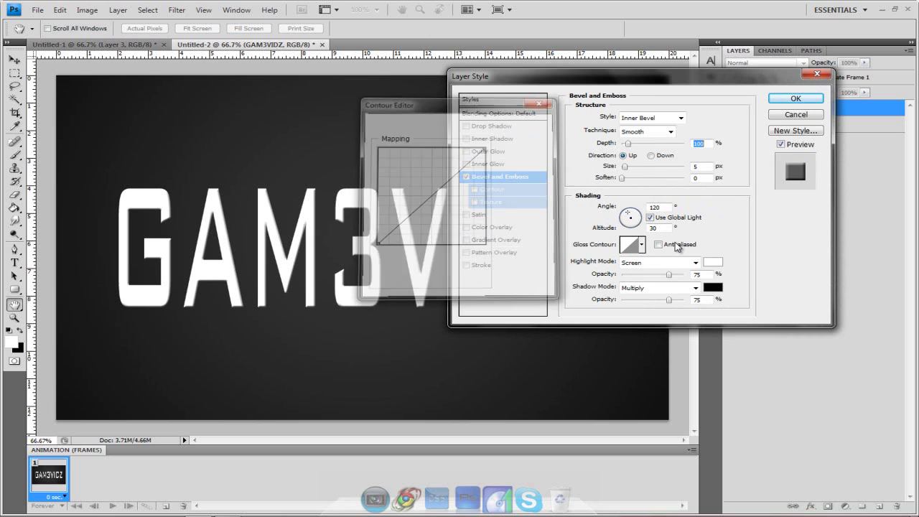
pyautogui.click(642, 245)
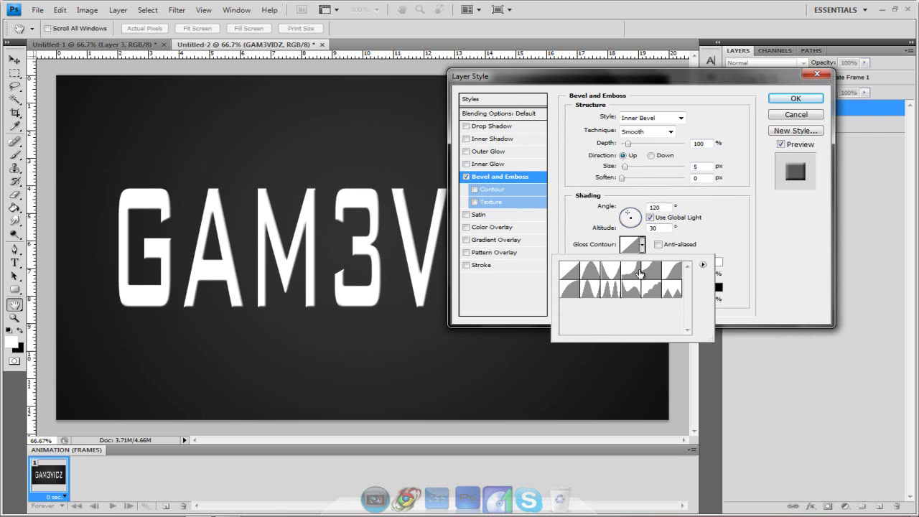
pyautogui.click(608, 293)
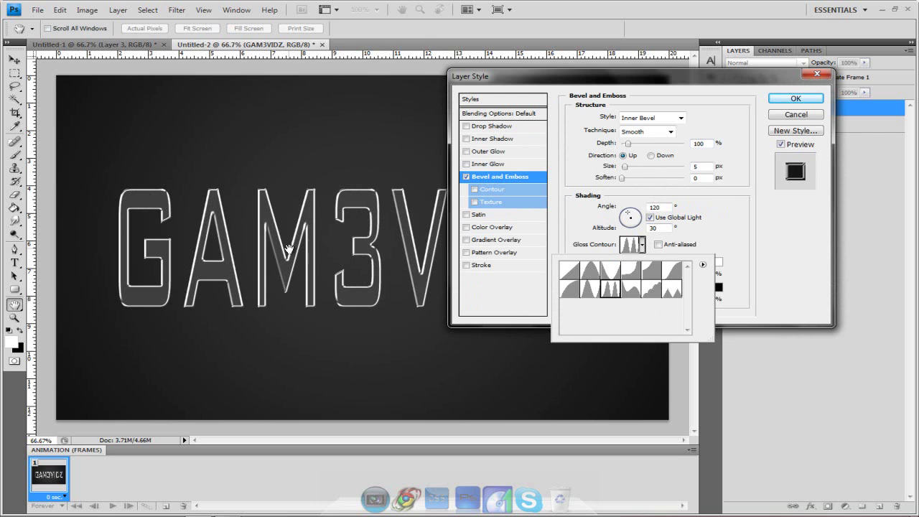
pyautogui.click(642, 138)
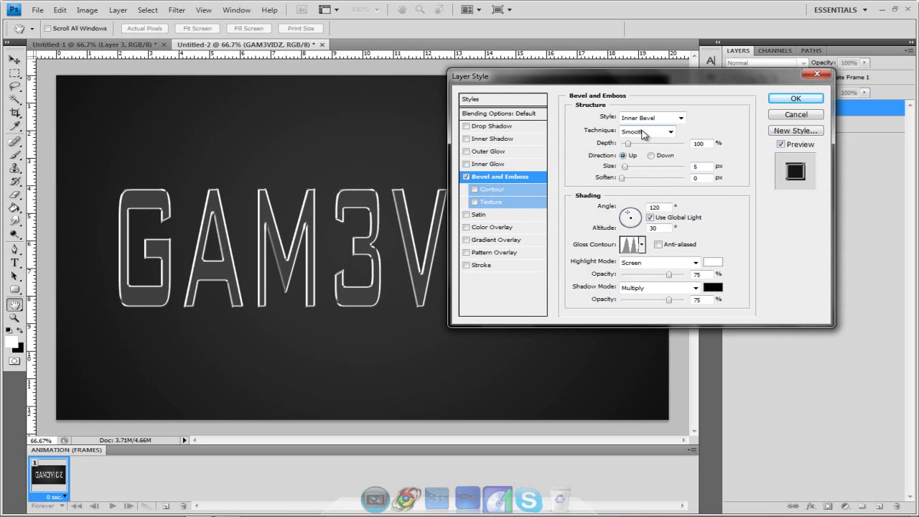
# - Set the bevel technique to Smooth with a 5 px size and apply
pyautogui.click(642, 131)
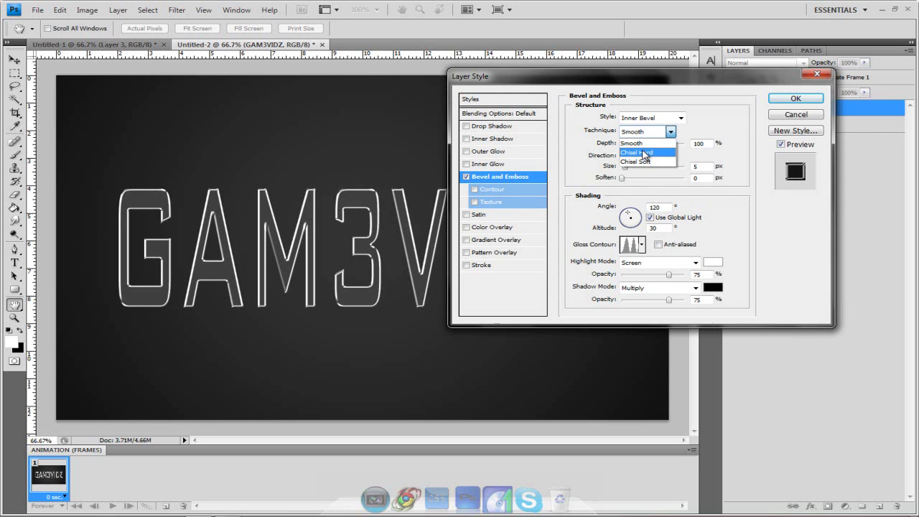
pyautogui.click(644, 153)
pyautogui.moveTo(625, 166); pyautogui.dragTo(709, 171)
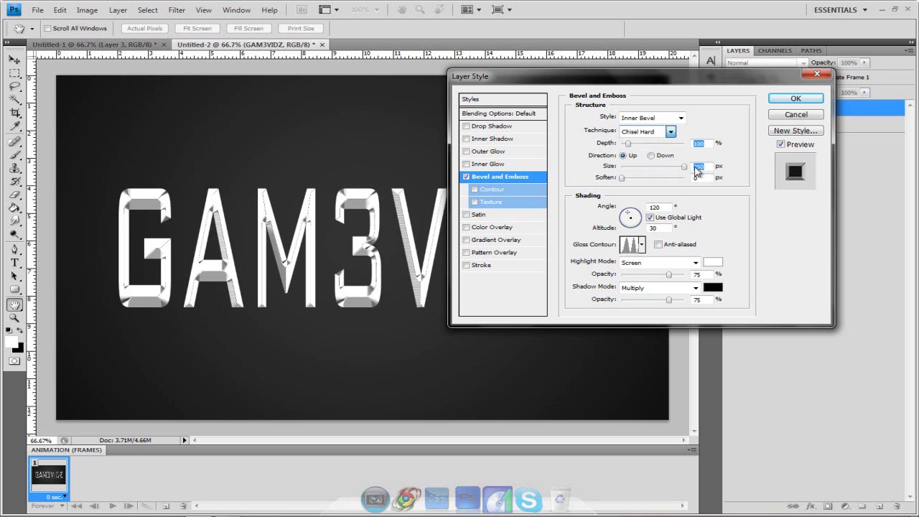
pyautogui.press('Down')
pyautogui.press('Down')
pyautogui.press('Down')
pyautogui.click(649, 167)
pyautogui.click(637, 132)
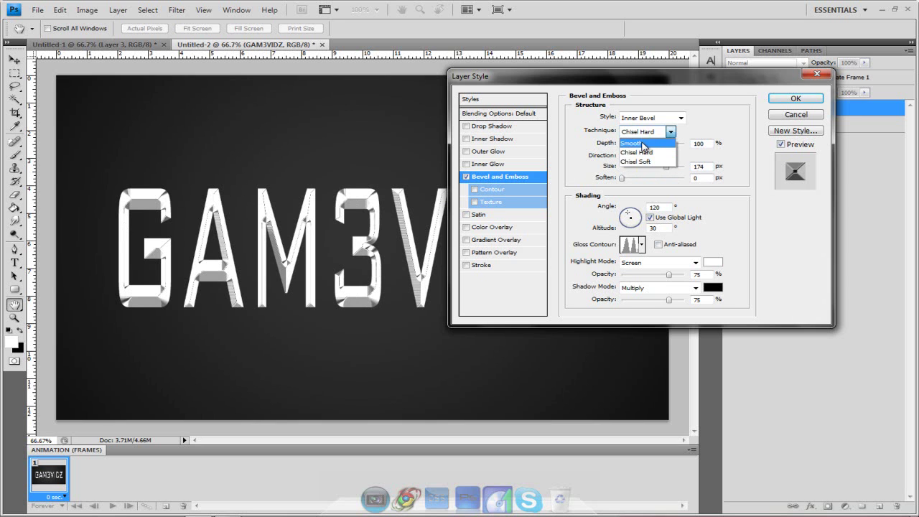
pyautogui.click(643, 145)
pyautogui.click(691, 166)
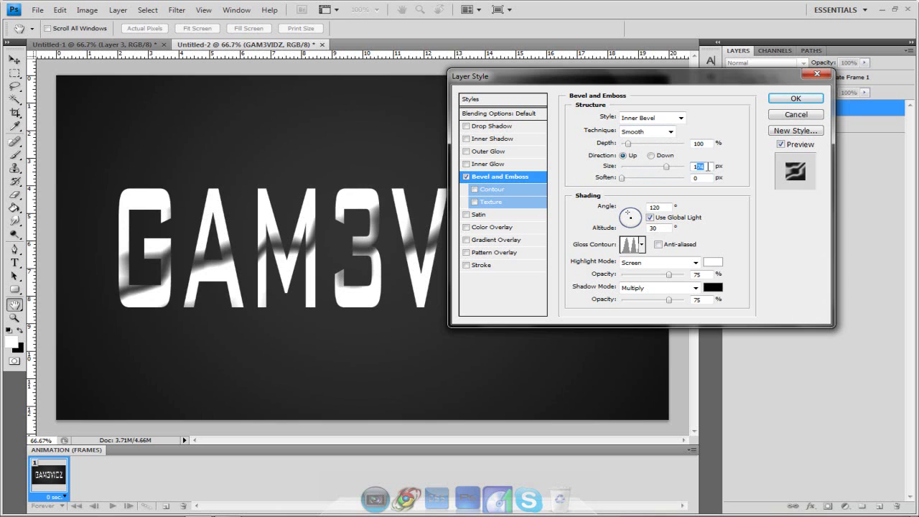
pyautogui.write('5')
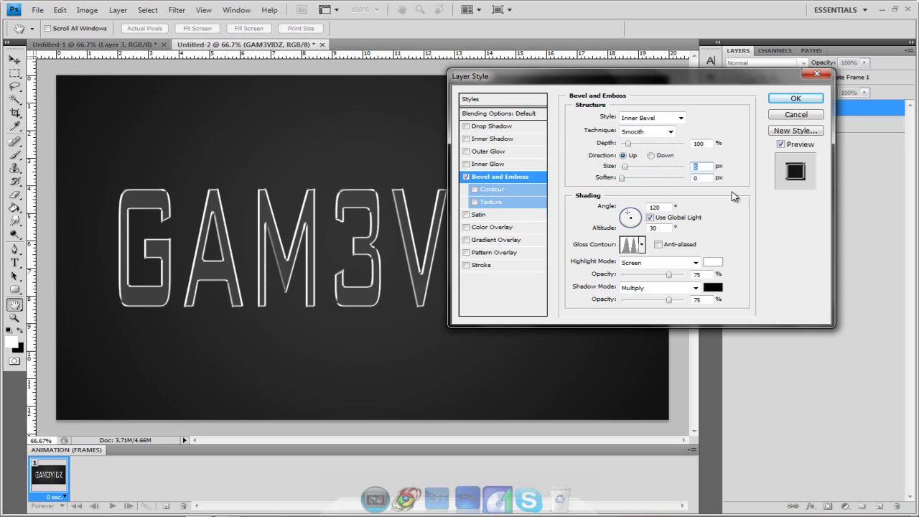
pyautogui.click(793, 98)
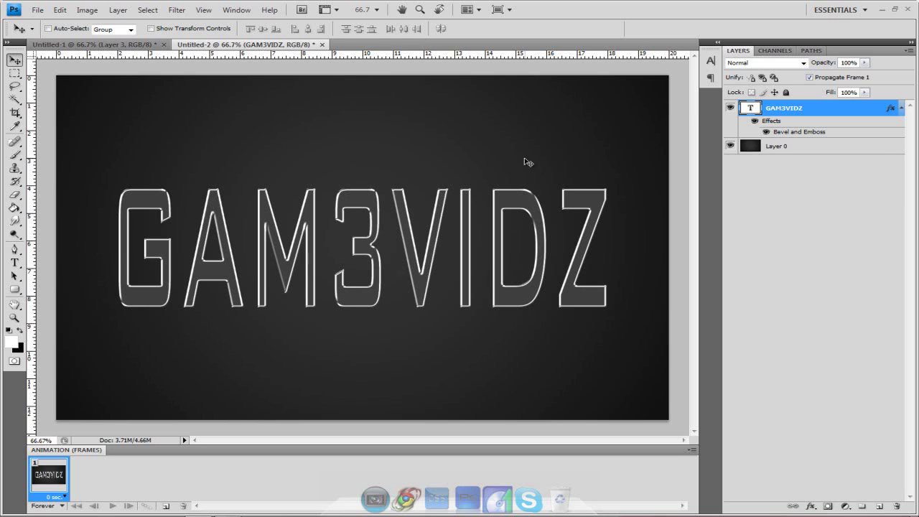
# - Duplicate the bevelled text repeatedly and merge the six text layers into one
pyautogui.hotkey('ctrl', 'j')
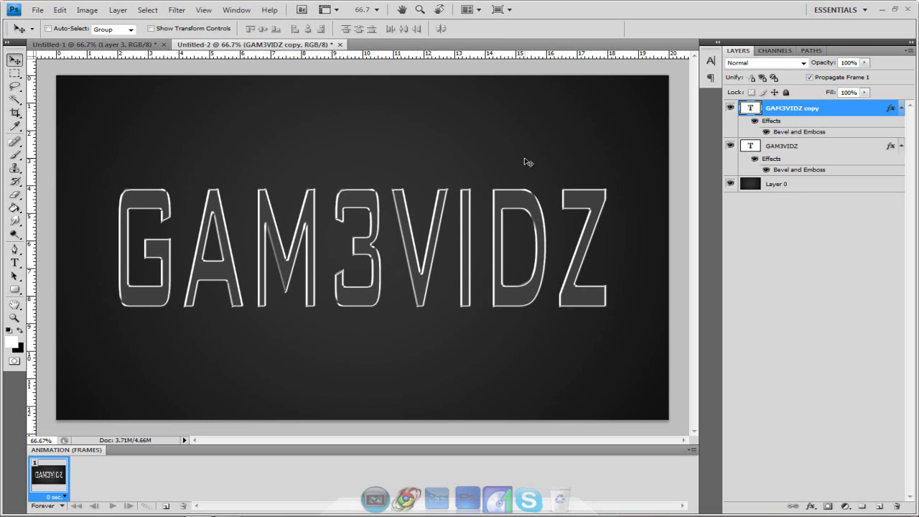
pyautogui.hotkey('ctrl', 'j')
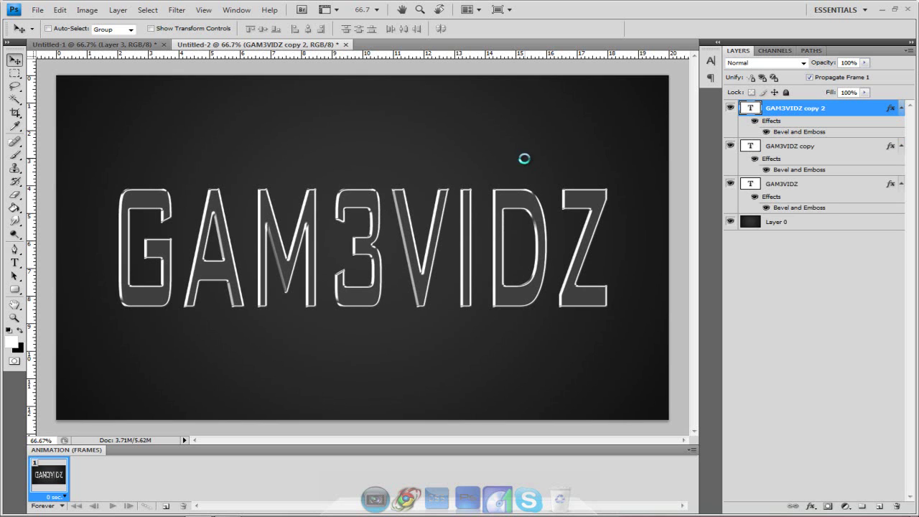
pyautogui.hotkey('ctrl', 'j')
pyautogui.hotkey('ctrl', 'j')
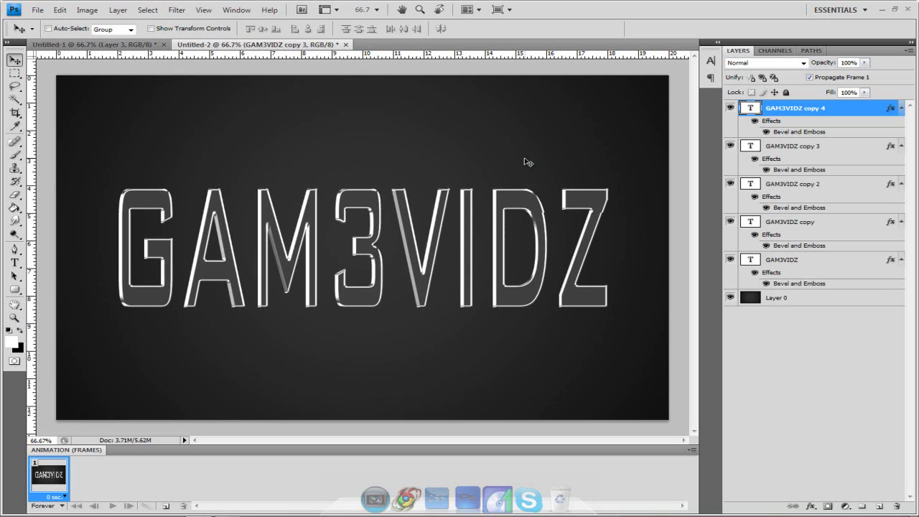
pyautogui.hotkey('ctrl', 'j')
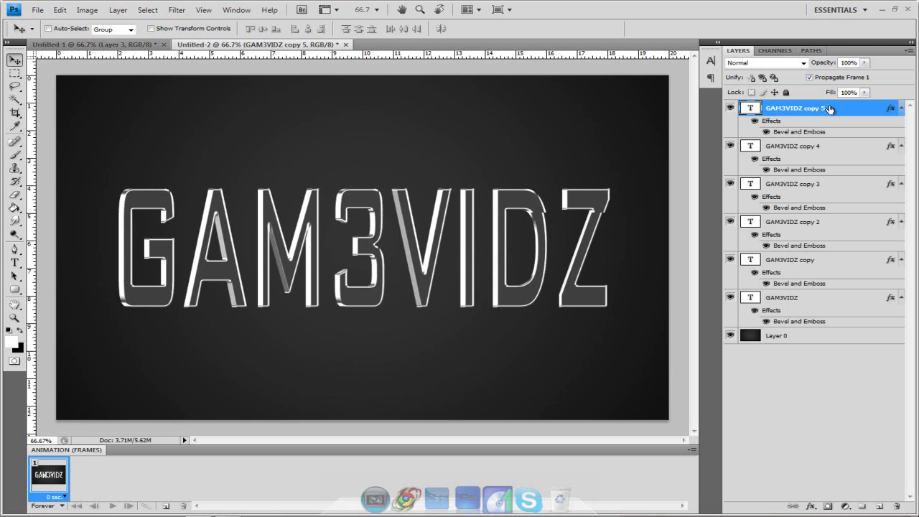
pyautogui.click(811, 300)
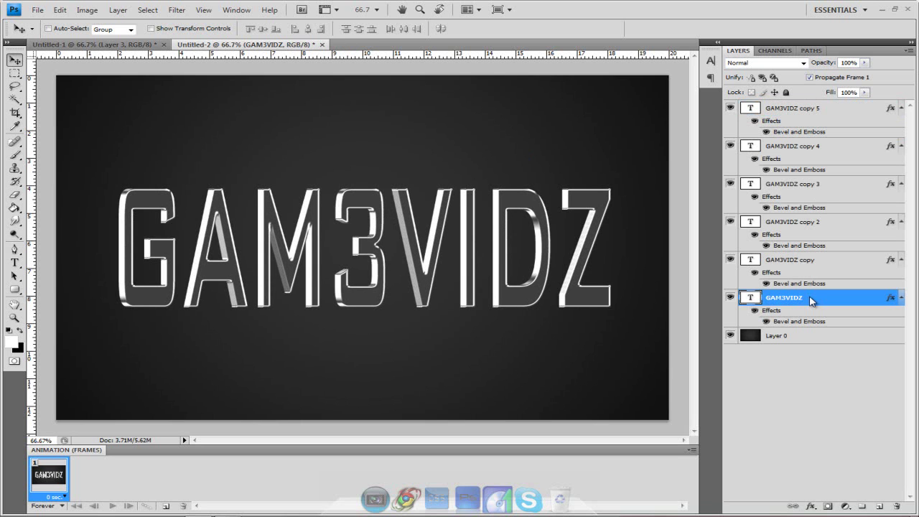
pyautogui.keyDown('shift'); pyautogui.click(816, 111); pyautogui.keyUp('shift')
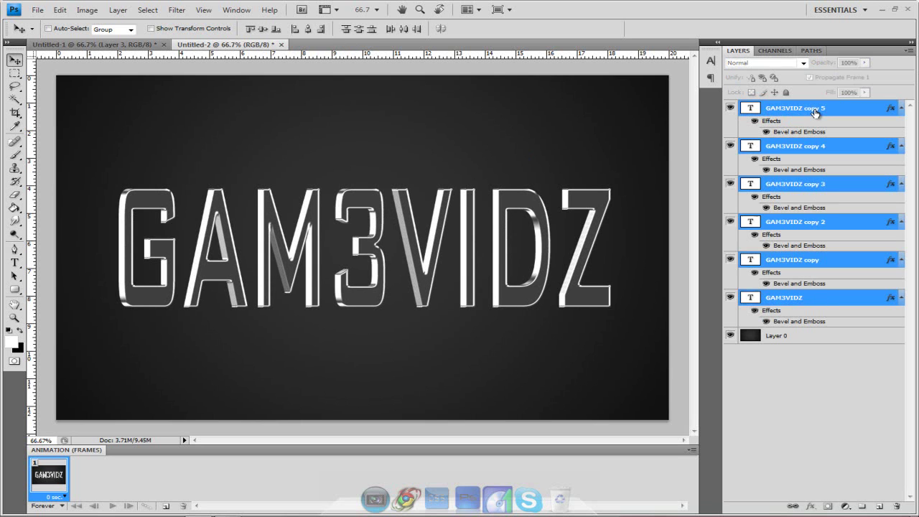
pyautogui.hotkey('ctrl', 'e')
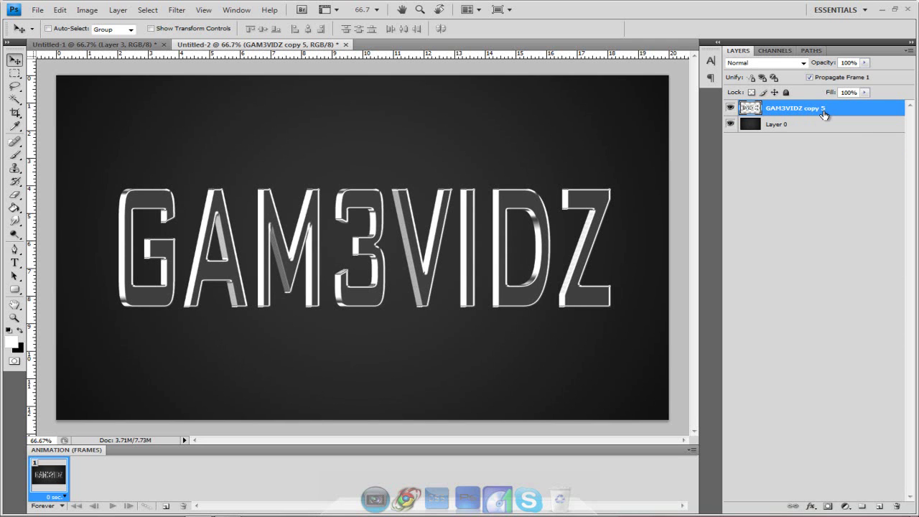
# - Duplicate the merged layer again and merge those copies into GAM3VIDZ copy 10
pyautogui.hotkey('ctrl', 'j')
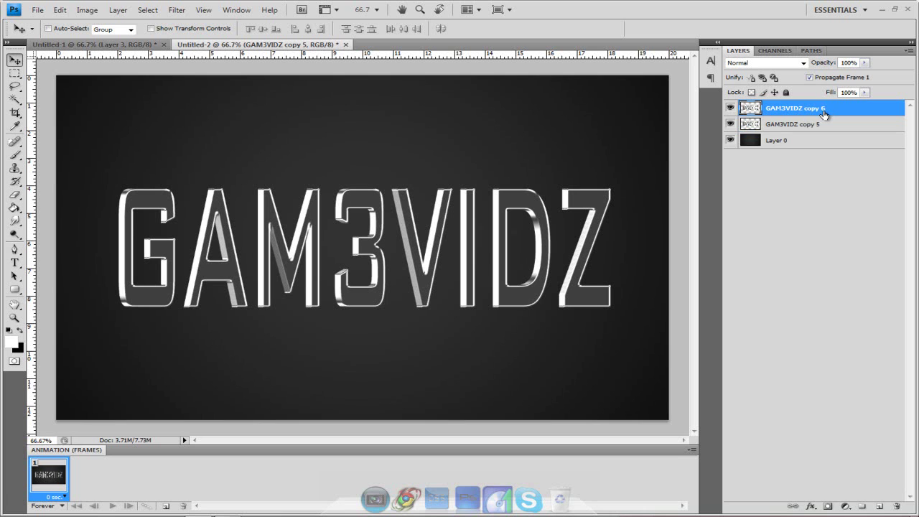
pyautogui.hotkey('ctrl', 'j')
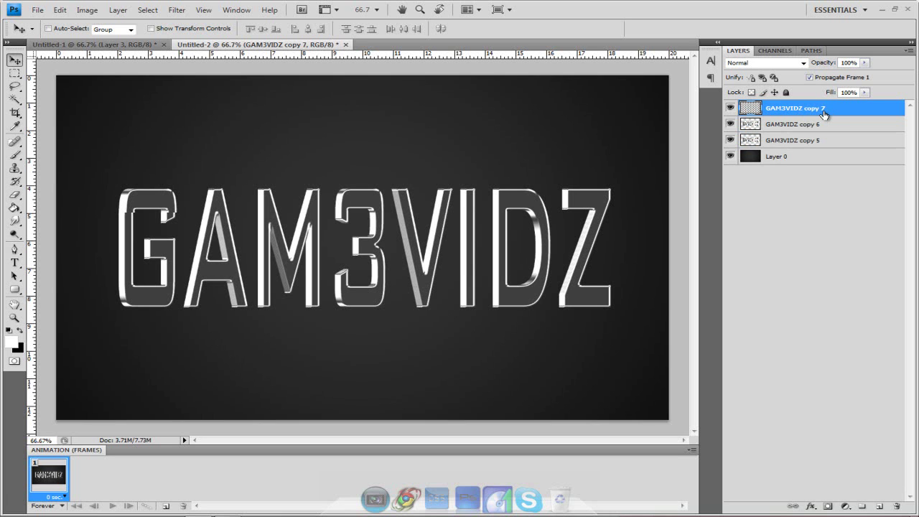
pyautogui.hotkey('ctrl', 'j')
pyautogui.hotkey('ctrl', 'j')
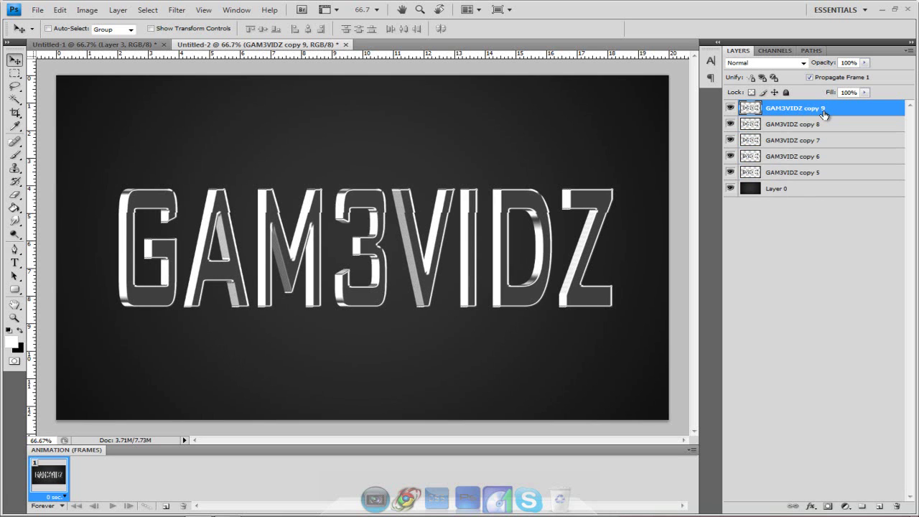
pyautogui.hotkey('ctrl', 'j')
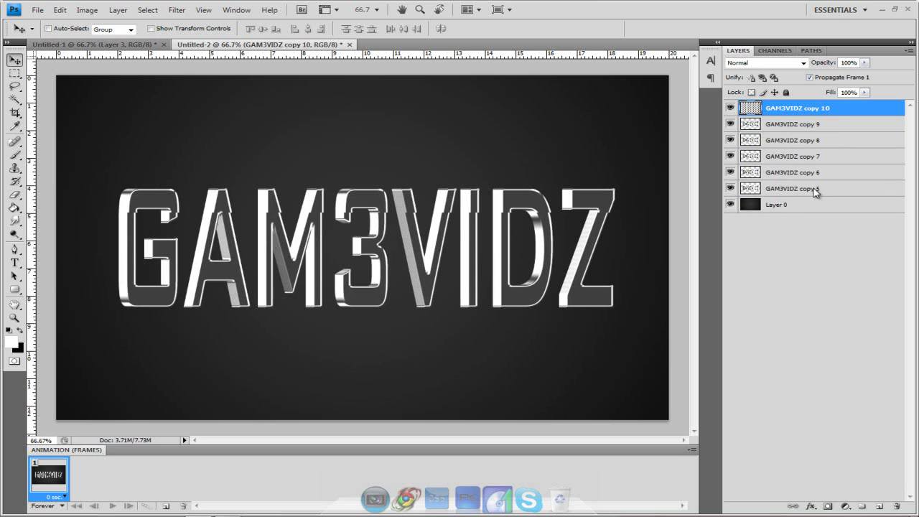
pyautogui.click(812, 189)
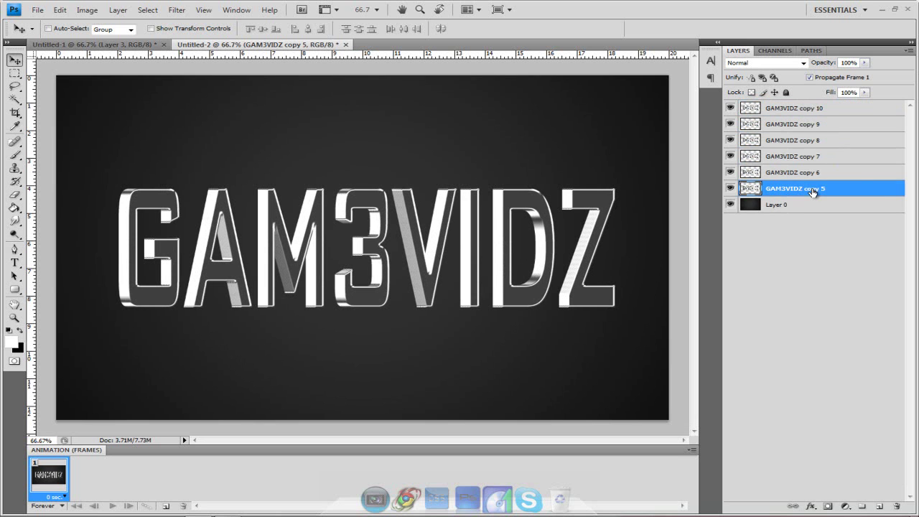
pyautogui.keyDown('shift'); pyautogui.click(827, 108); pyautogui.keyUp('shift')
pyautogui.hotkey('ctrl', 'e')
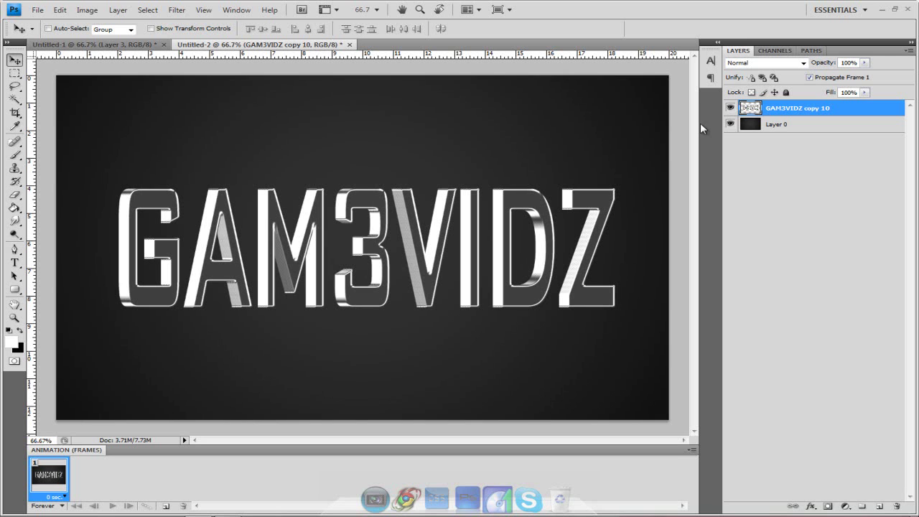
# - Hide the merged glossy layer and add a new white GAM3VIDZ text layer
pyautogui.click(730, 109)
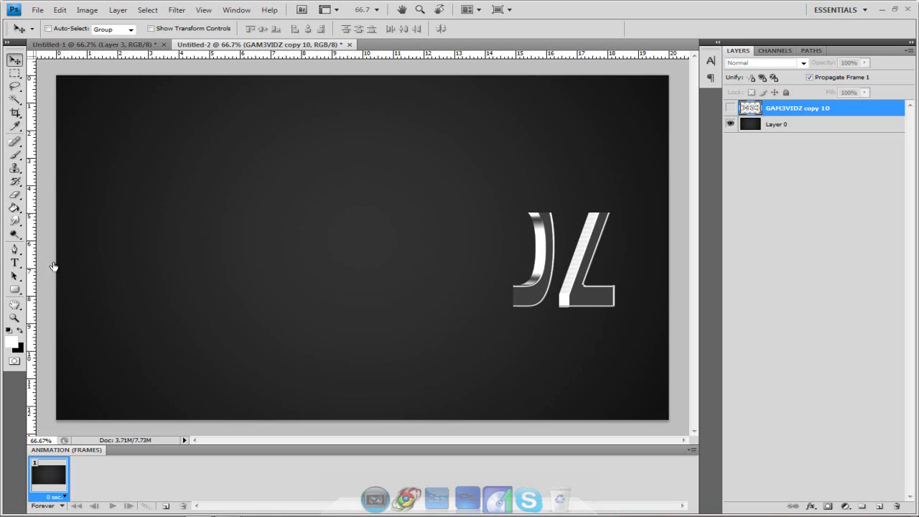
pyautogui.click(14, 263)
pyautogui.click(156, 256)
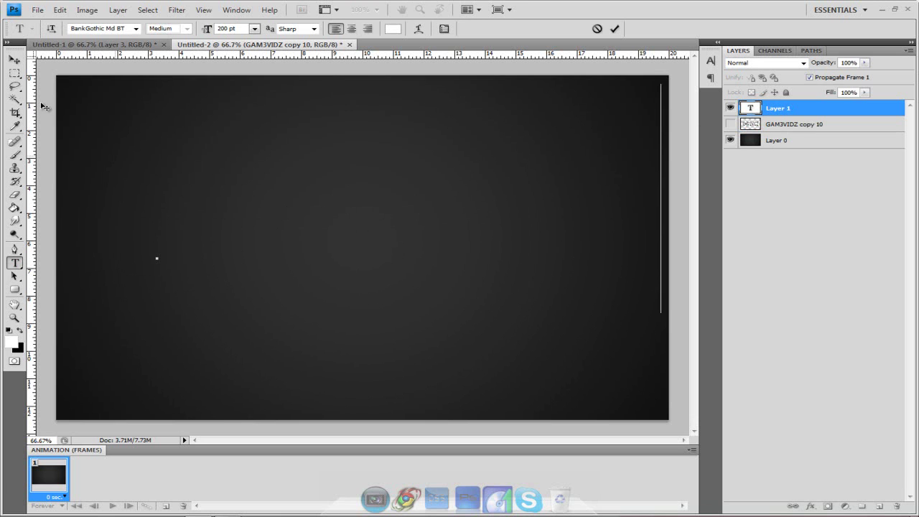
pyautogui.hotkey('ctrl', 'a')
pyautogui.hotkey('ctrl', 'v')
pyautogui.click(15, 59)
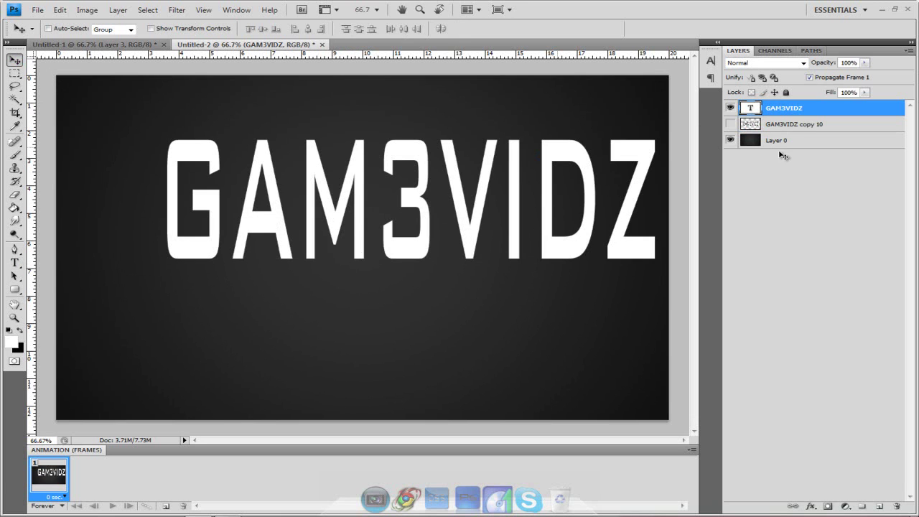
# - Centre the new text on the canvas using Layer 0 as reference, then deselect
pyautogui.keyDown('ctrl'); pyautogui.click(748, 147); pyautogui.keyUp('ctrl')
pyautogui.click(307, 29)
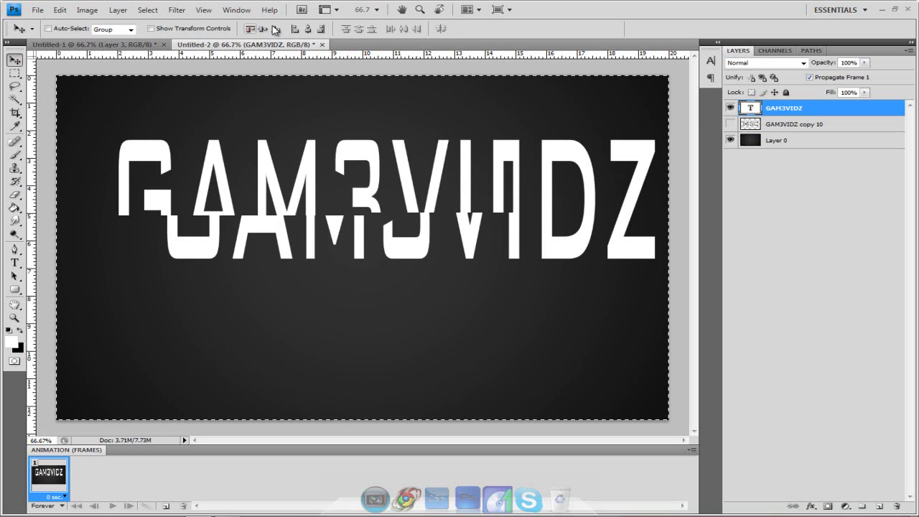
pyautogui.click(263, 29)
pyautogui.hotkey('ctrl', 'd')
pyautogui.click(14, 72)
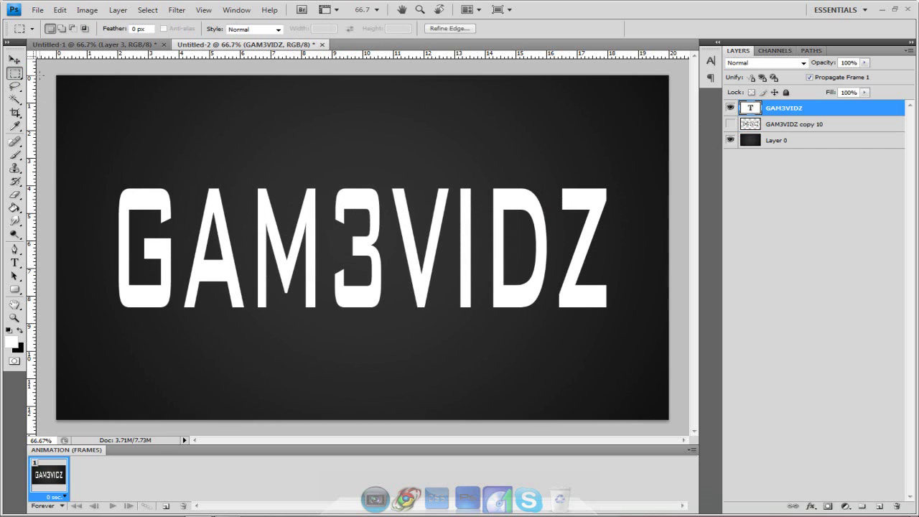
# - Give the new text Bevel and Emboss with a different gloss contour
pyautogui.doubleClick(832, 111)
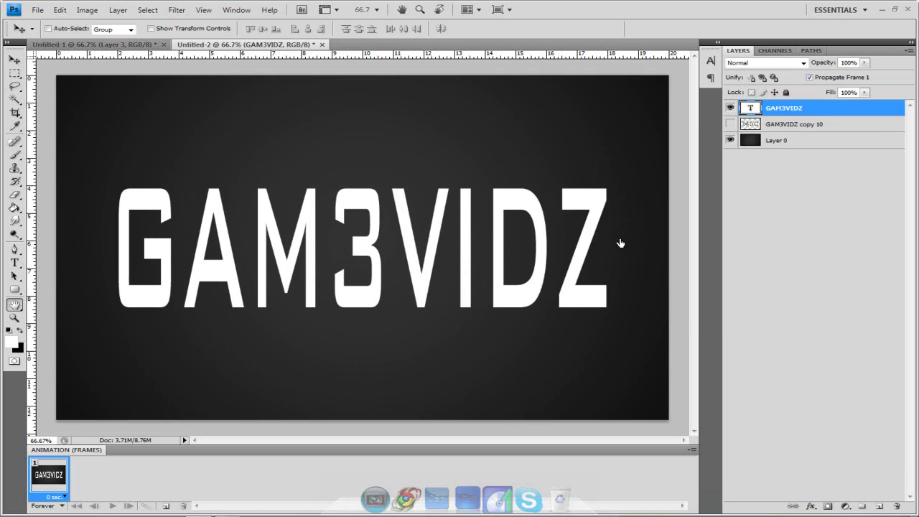
pyautogui.click(494, 177)
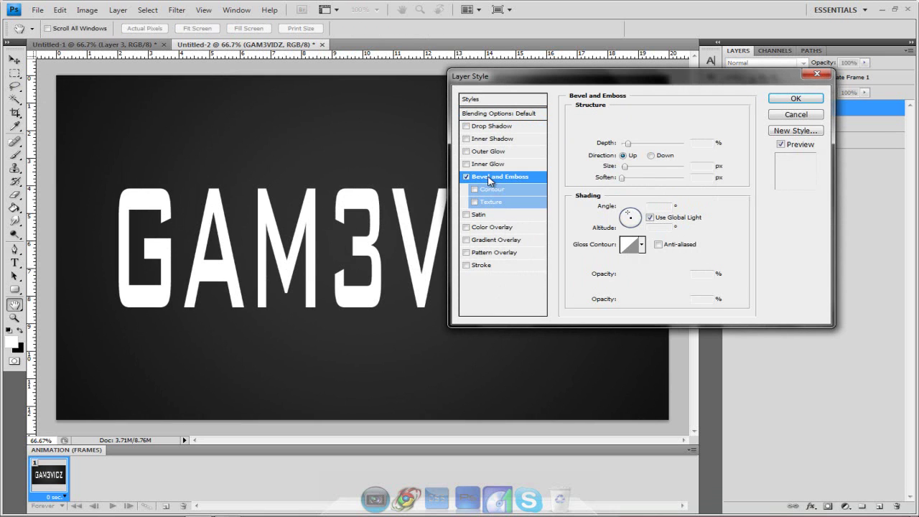
pyautogui.click(642, 246)
pyautogui.click(610, 288)
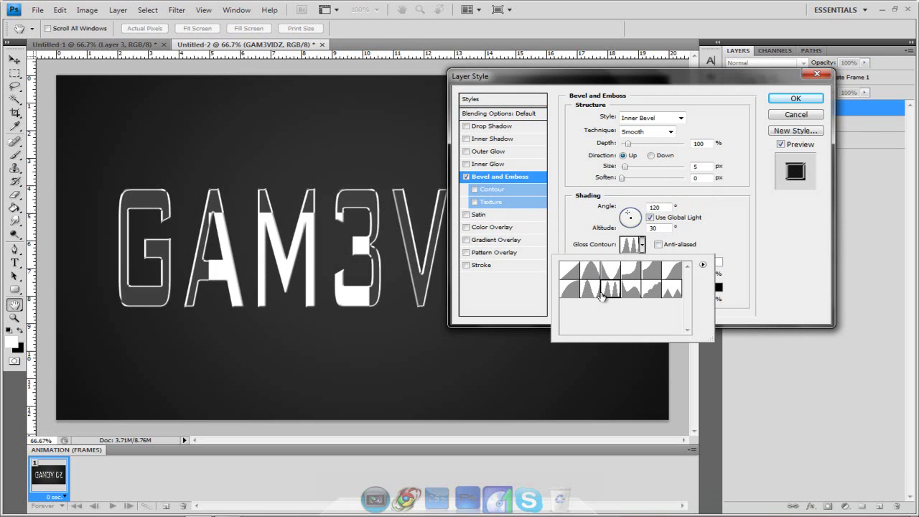
pyautogui.click(495, 231)
# - Add a red Color Overlay and apply the layer style
pyautogui.click(493, 227)
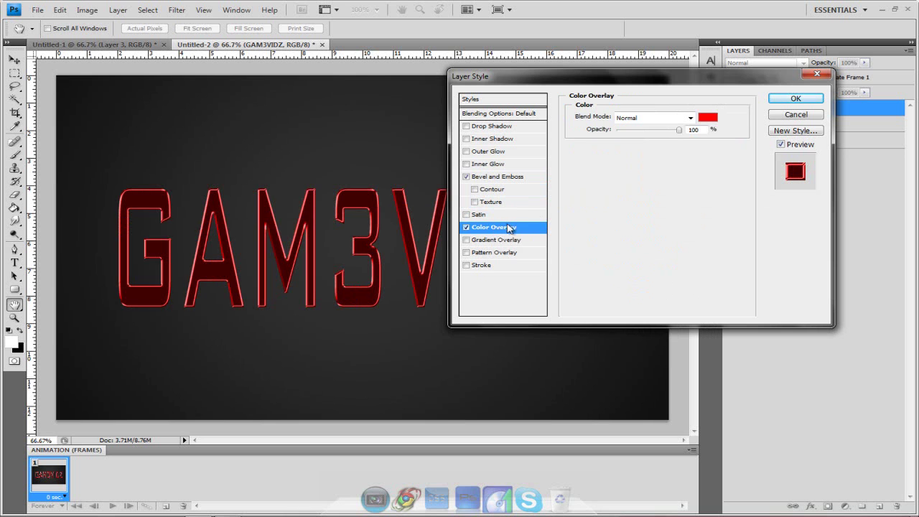
pyautogui.click(707, 117)
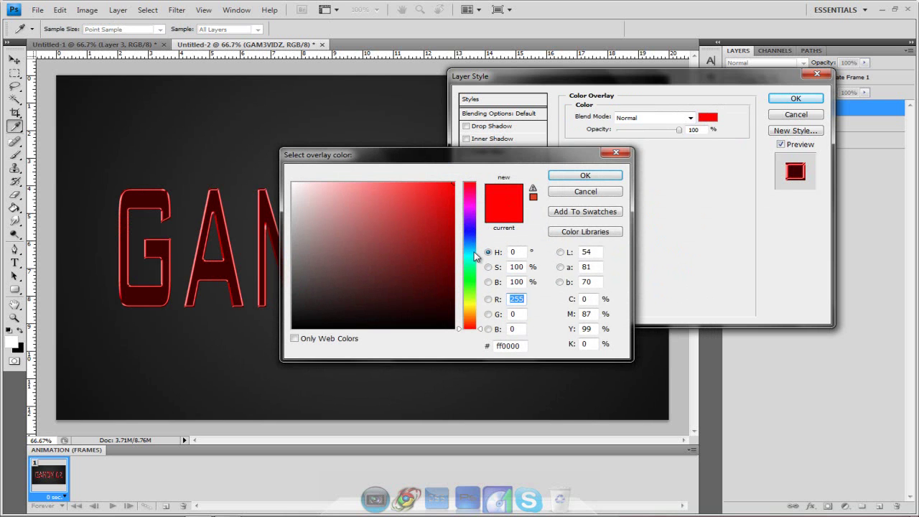
pyautogui.click(471, 226)
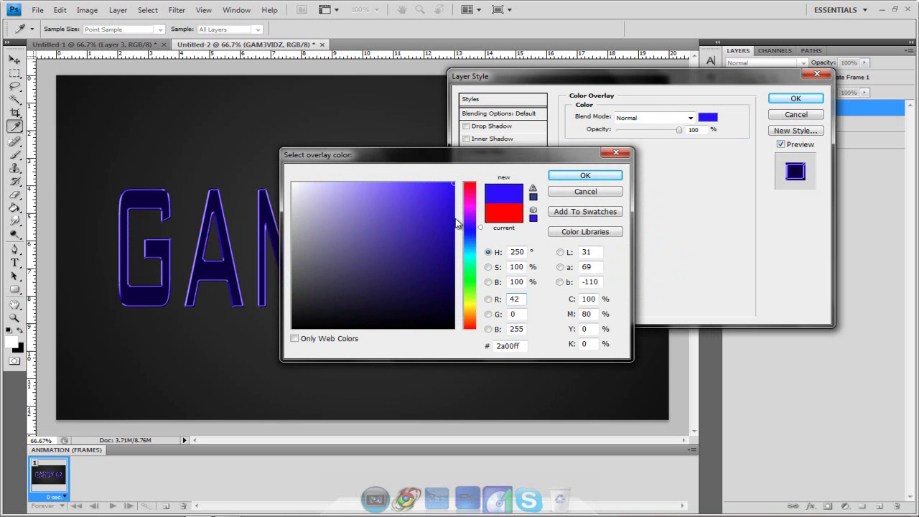
pyautogui.click(470, 258)
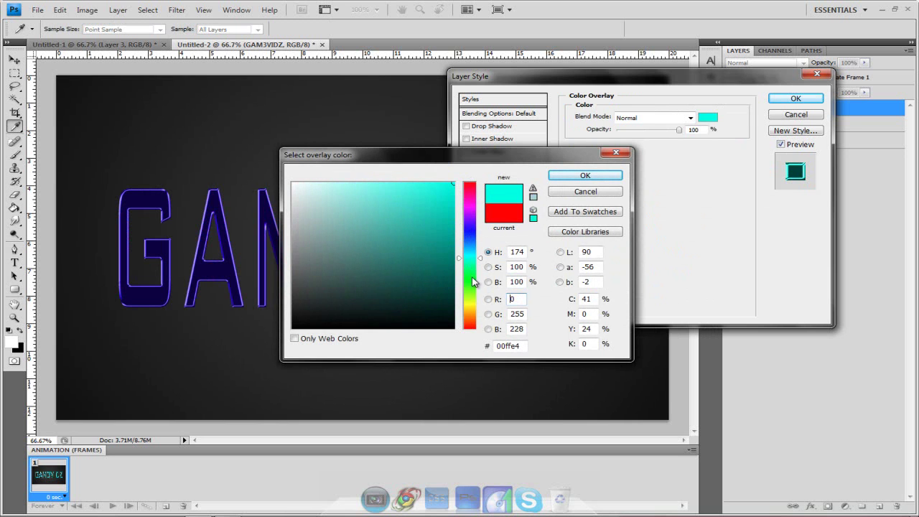
pyautogui.click(470, 285)
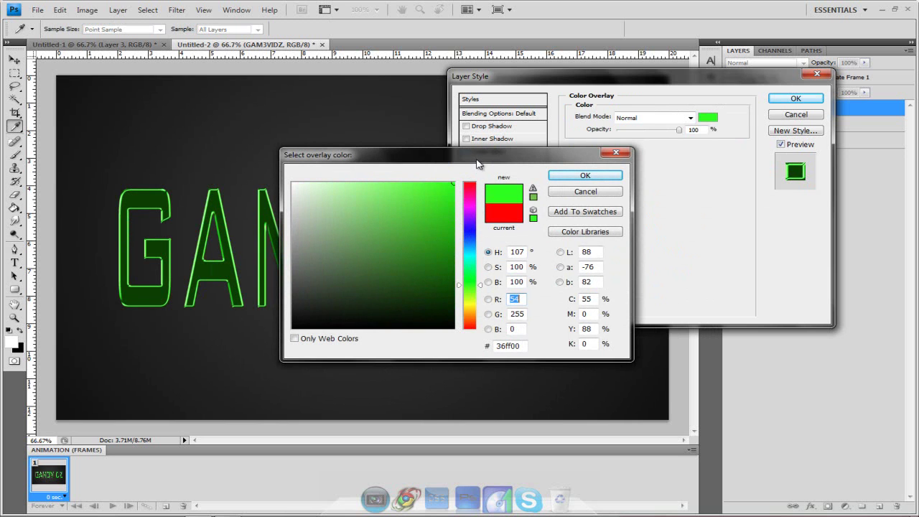
pyautogui.click(470, 185)
pyautogui.click(586, 175)
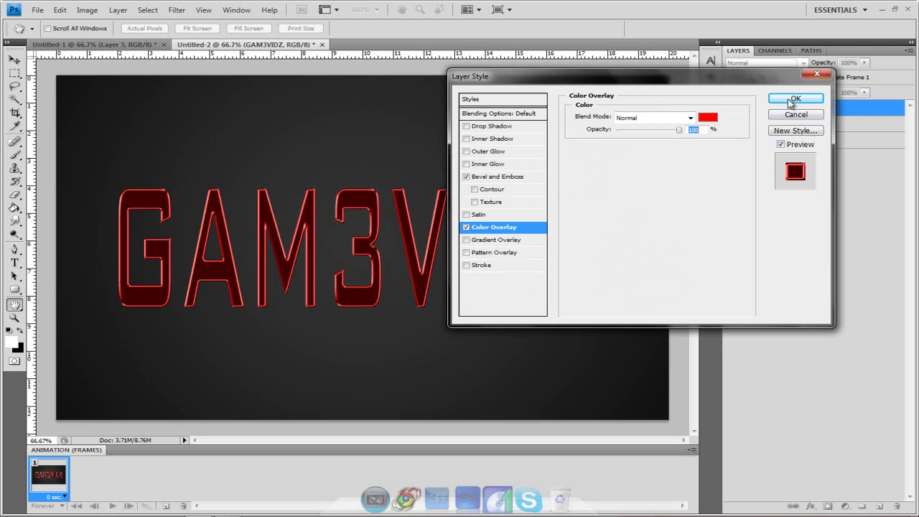
pyautogui.click(792, 99)
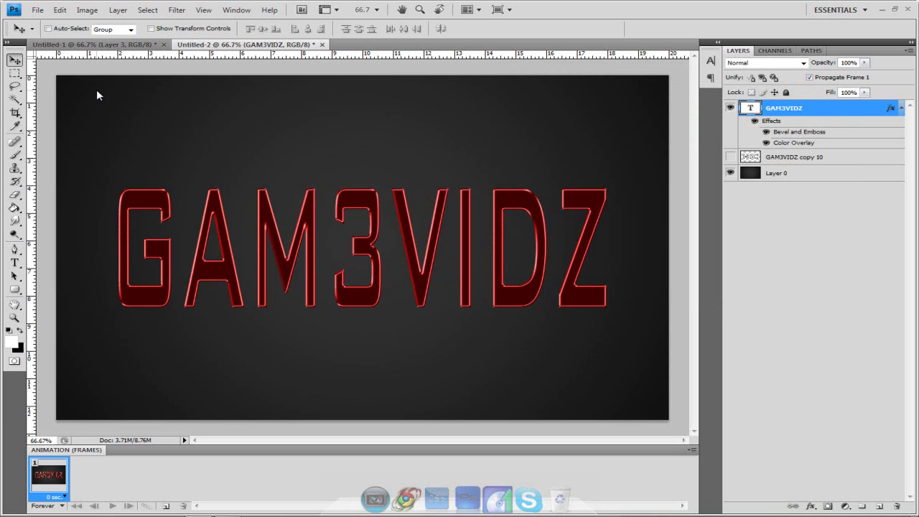
# - Duplicate the red text three times, nudge a copy, and merge the stack
pyautogui.hotkey('ctrl', 'j')
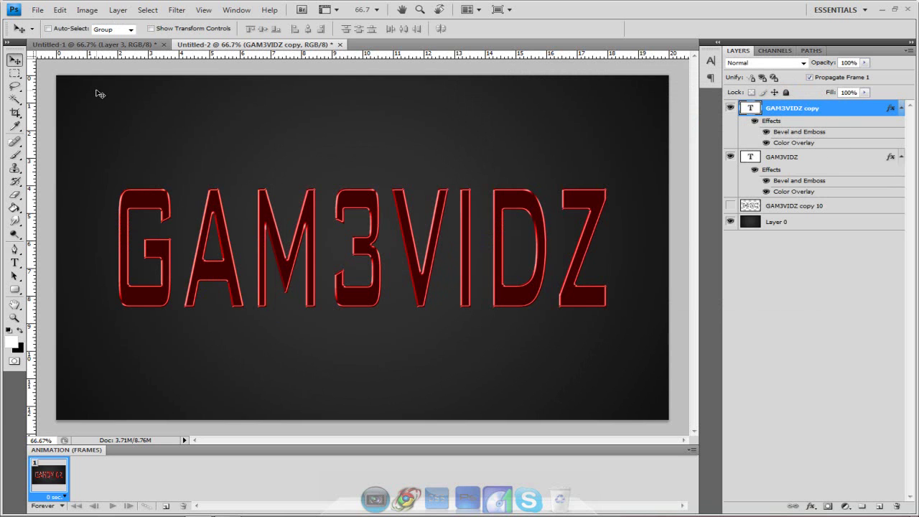
pyautogui.hotkey('ctrl', 'j')
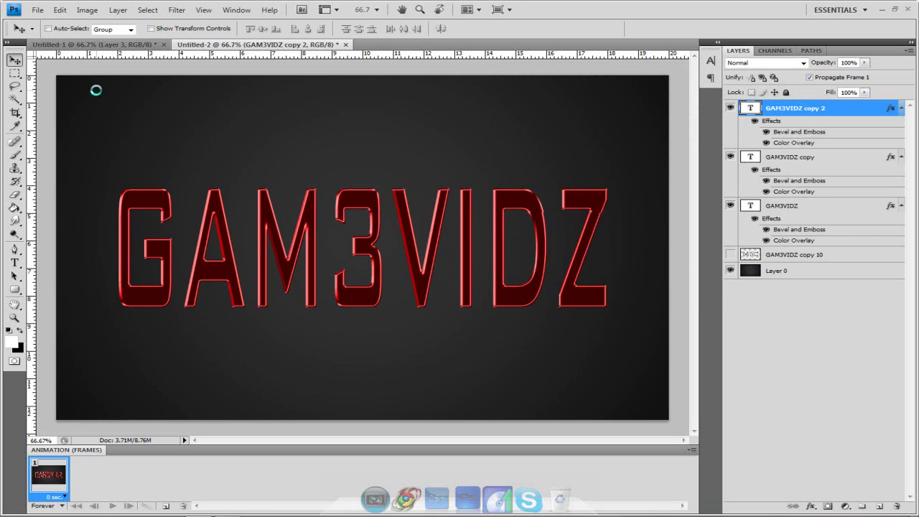
pyautogui.hotkey('ctrl', 'j')
pyautogui.press('Right')
pyautogui.press('Right')
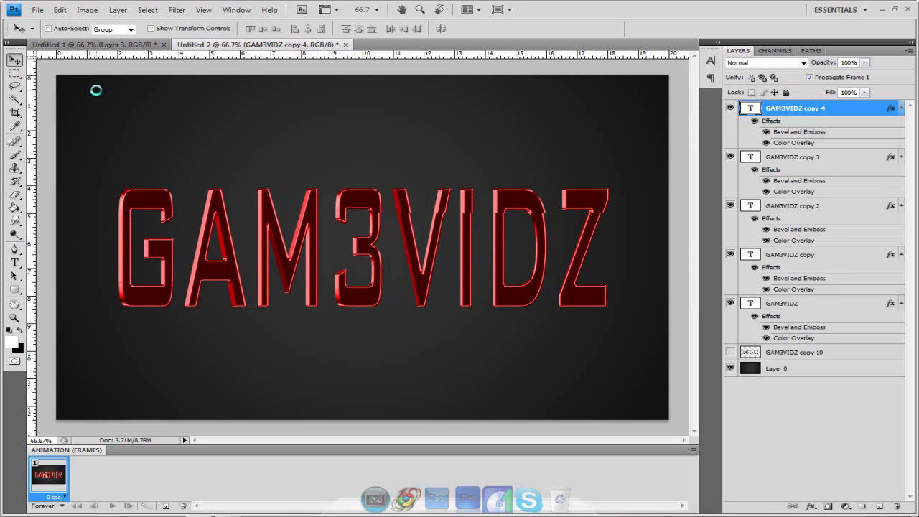
pyautogui.keyDown('shift'); pyautogui.click(830, 353); pyautogui.keyUp('shift')
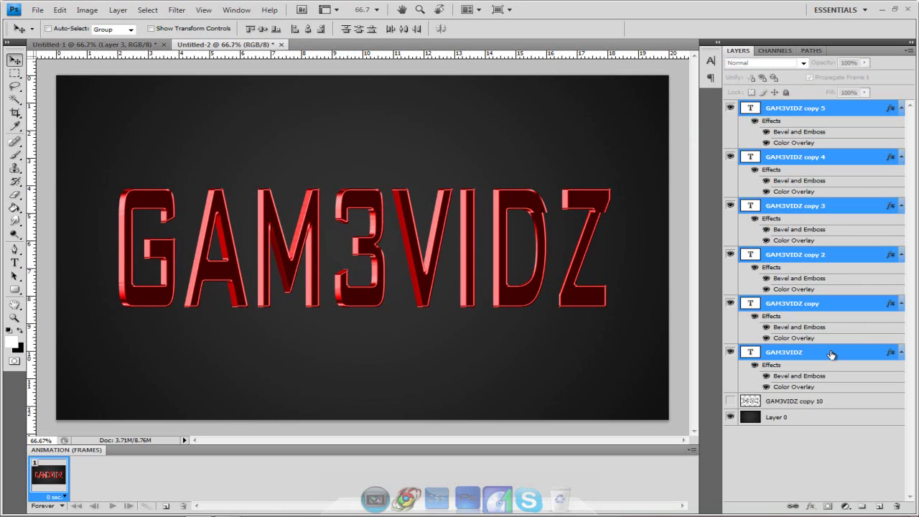
pyautogui.hotkey('ctrl', 'e')
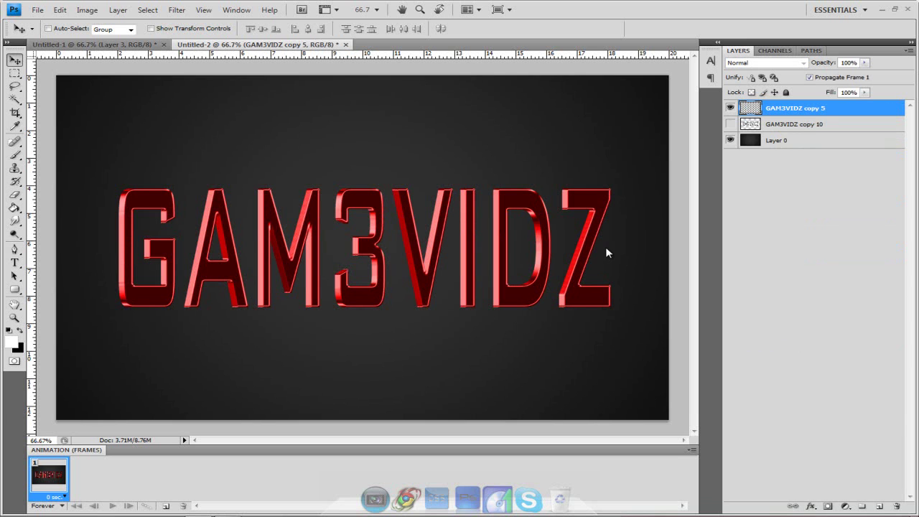
# - Add more offset copies and merge them into GAM3VIDZ copy 11
pyautogui.hotkey('ctrl', 'j')
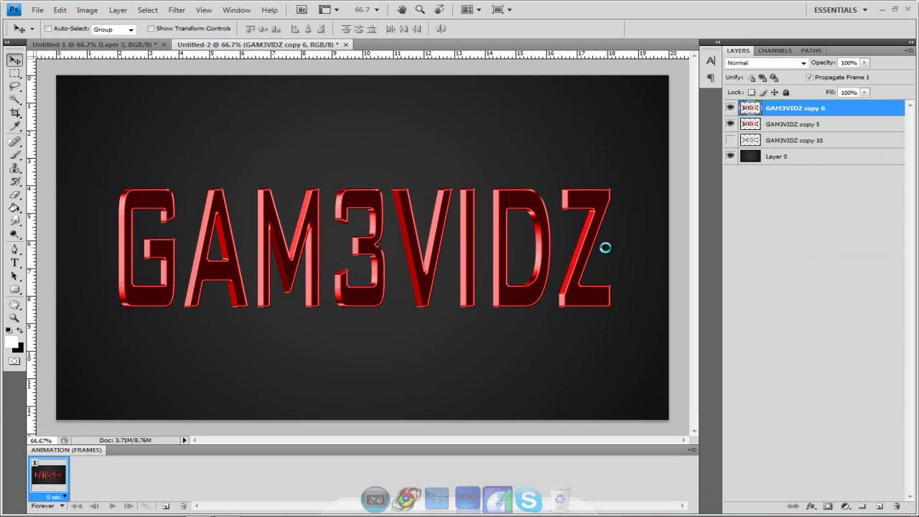
pyautogui.hotkey('alt', 'Down')
pyautogui.hotkey('alt', 'Right')
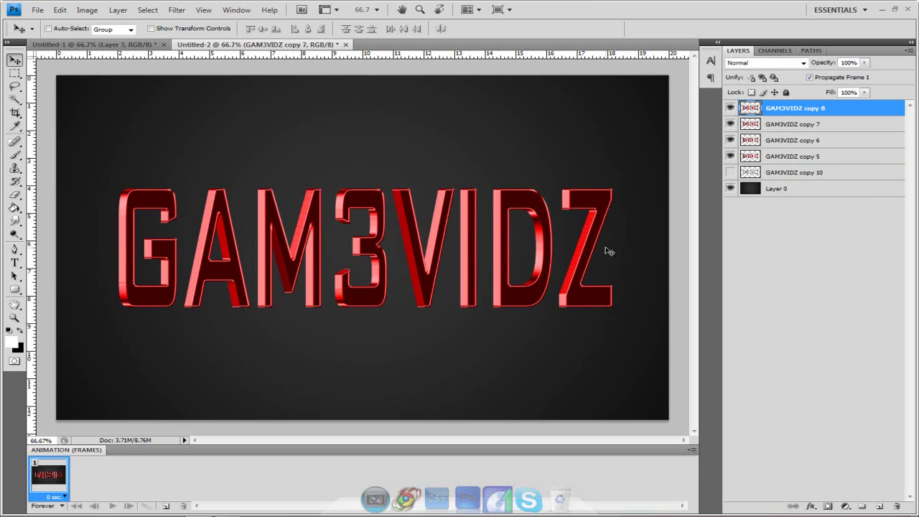
pyautogui.hotkey('alt', 'Right')
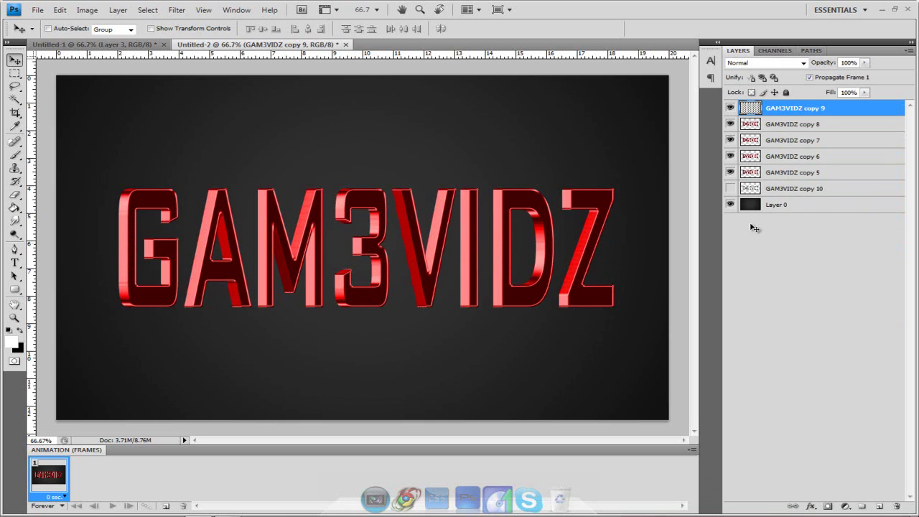
pyautogui.hotkey('alt', 'Right')
pyautogui.click(805, 189)
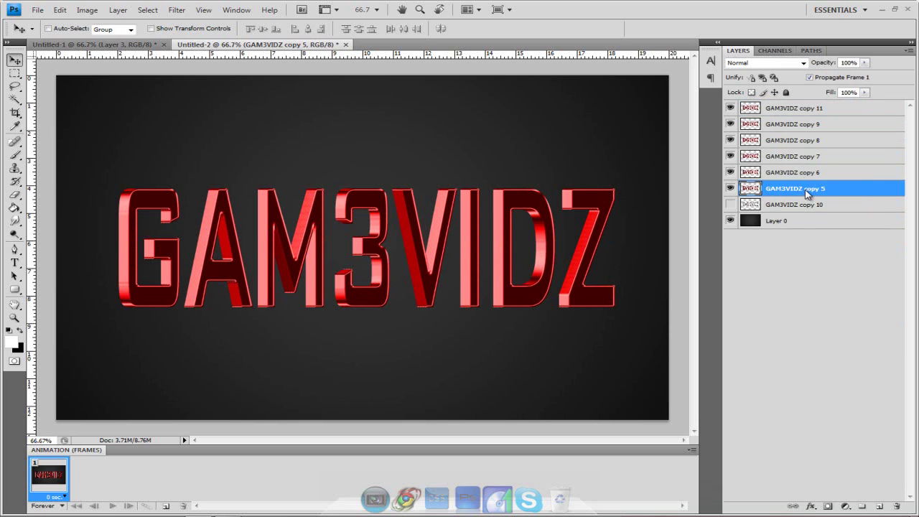
pyautogui.keyDown('shift'); pyautogui.click(811, 112); pyautogui.keyUp('shift')
pyautogui.hotkey('ctrl', 'e')
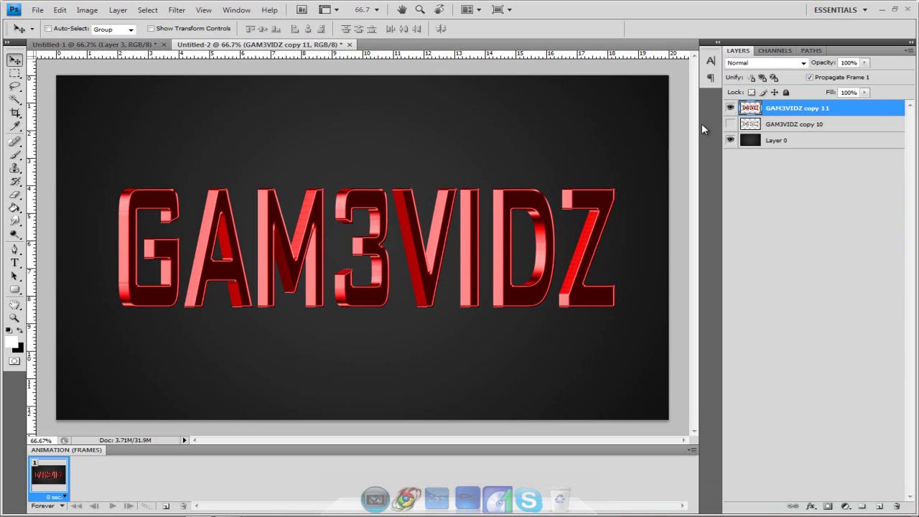
# - Centre the red text horizontally on the canvas and deselect
pyautogui.click(730, 124)
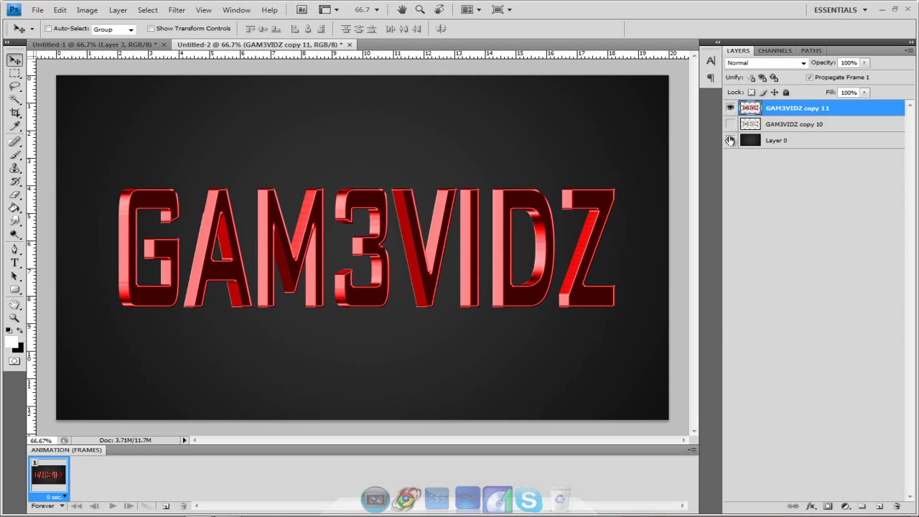
pyautogui.hotkey('ctrl', 'a')
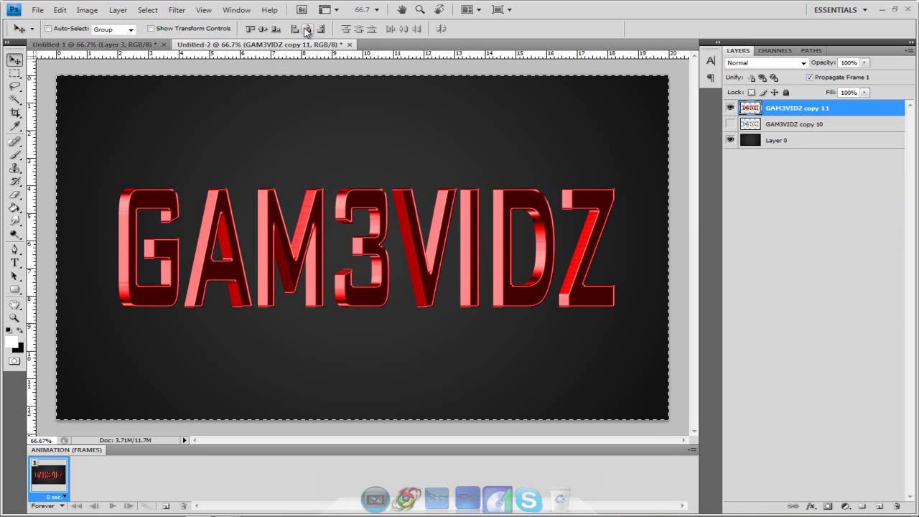
pyautogui.click(307, 29)
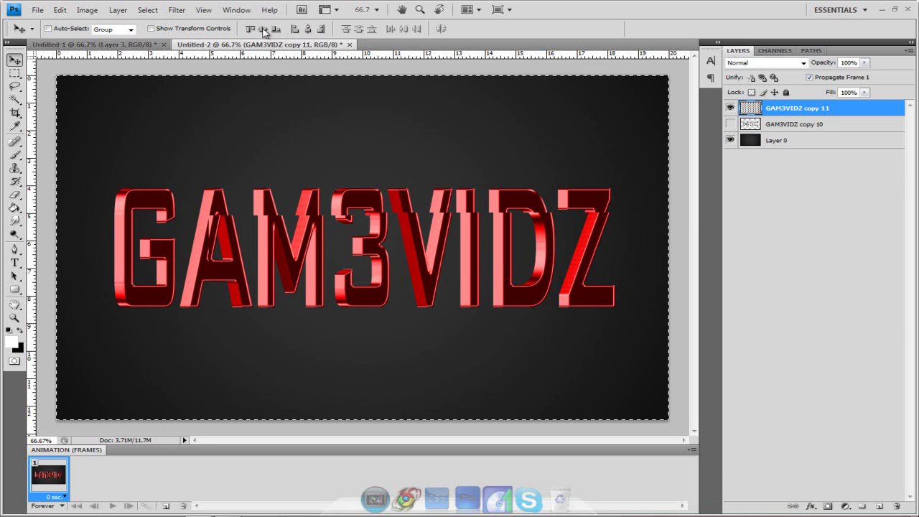
pyautogui.click(15, 73)
pyautogui.hotkey('ctrl', 'd')
pyautogui.click(15, 60)
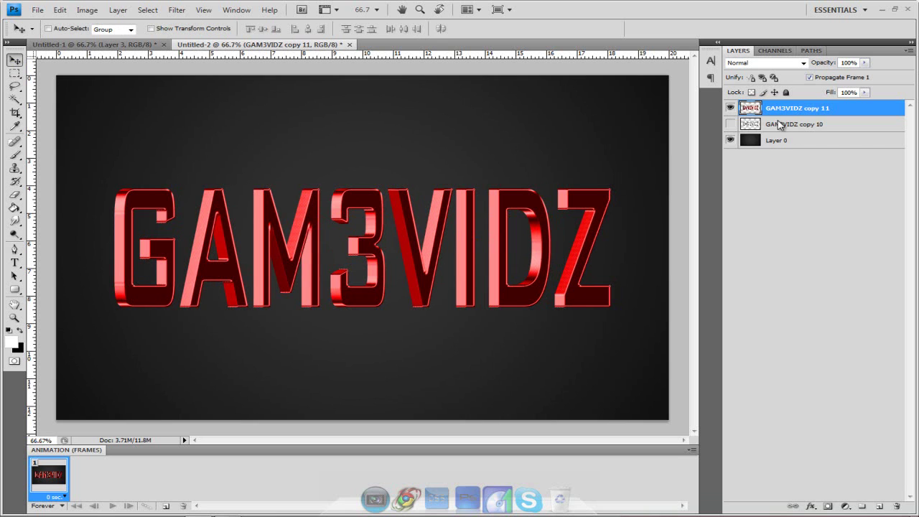
# - Show GAM3VIDZ copy 10, flip it vertically, and move it beneath the red text
pyautogui.click(781, 125)
pyautogui.click(730, 124)
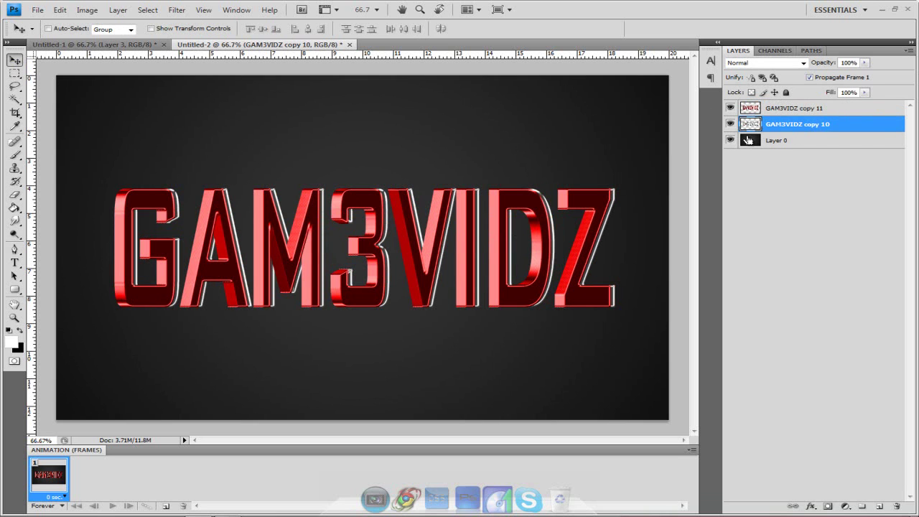
pyautogui.hotkey('ctrl', 't')
pyautogui.rightClick(414, 254)
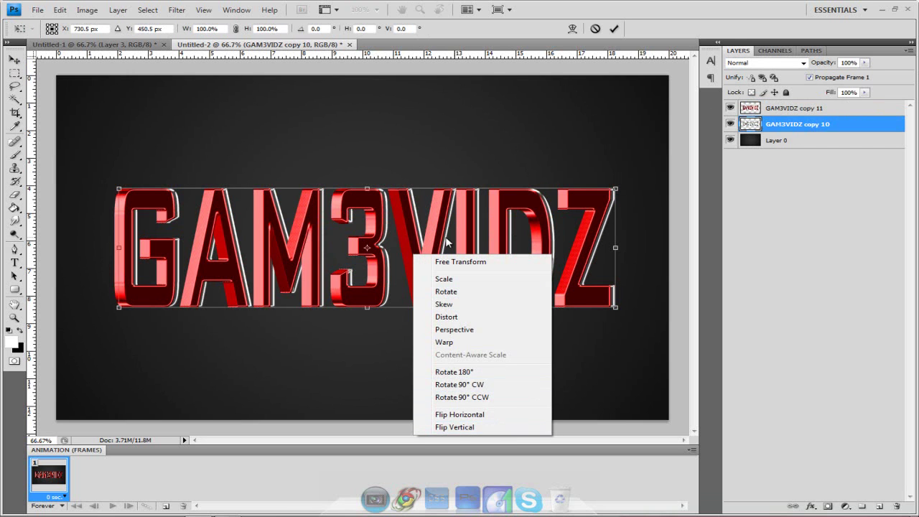
pyautogui.click(462, 428)
pyautogui.click(14, 61)
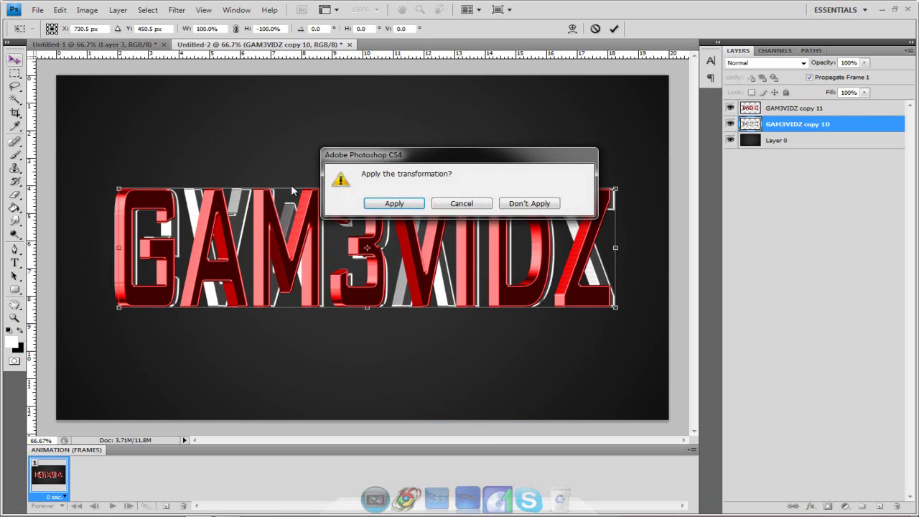
pyautogui.click(388, 204)
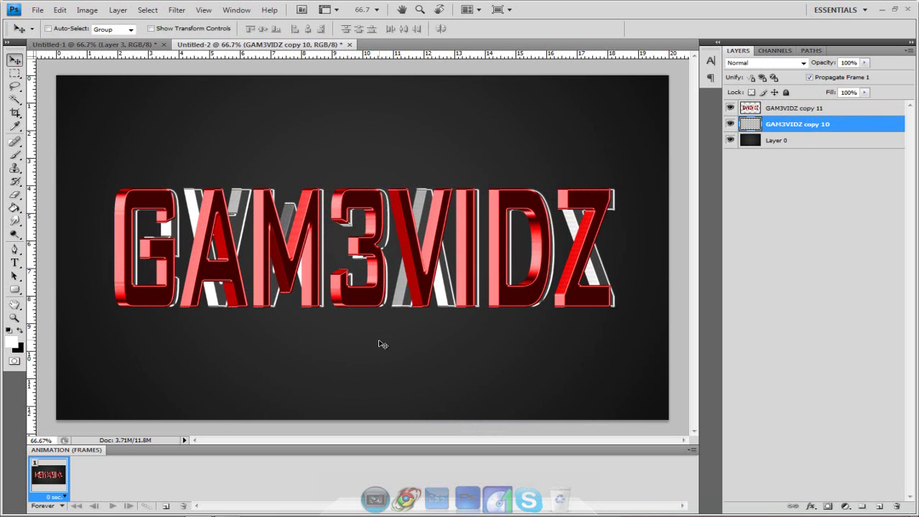
pyautogui.hotkey('shift', 'Down')
pyautogui.hotkey('shift', 'Down')
pyautogui.hotkey('shift', 'Down')
pyautogui.hotkey('shift', 'Down')
pyautogui.hotkey('shift', 'Down')
pyautogui.hotkey('shift', 'Down')
pyautogui.hotkey('shift', 'Down')
pyautogui.hotkey('shift', 'Down')
pyautogui.hotkey('shift', 'Down')
pyautogui.hotkey('shift', 'Down')
pyautogui.hotkey('shift', 'Down')
pyautogui.hotkey('shift', 'Down')
pyautogui.hotkey('shift', 'Down')
pyautogui.hotkey('shift', 'Down')
pyautogui.hotkey('shift', 'Down')
pyautogui.hotkey('shift', 'Down')
pyautogui.hotkey('shift', 'Down')
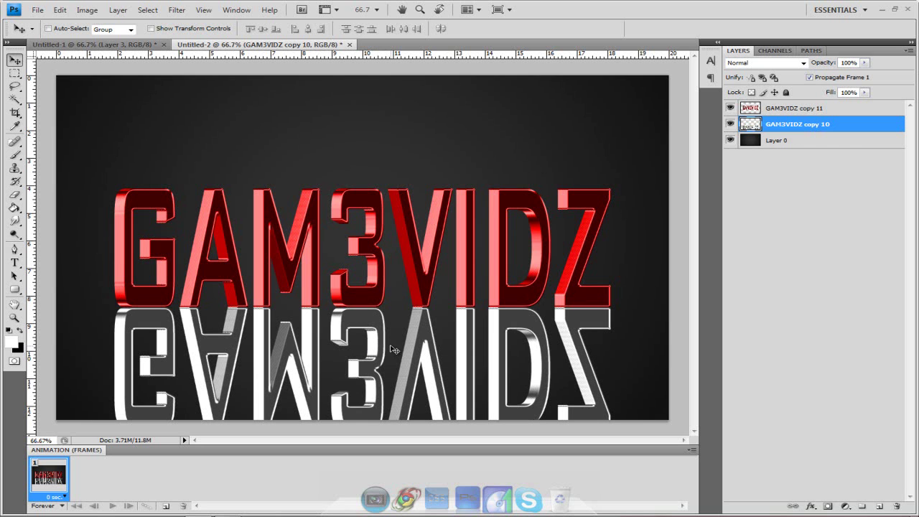
# - Compare with the Untitled-1 version, then delete the white reflection layer
pyautogui.click(139, 45)
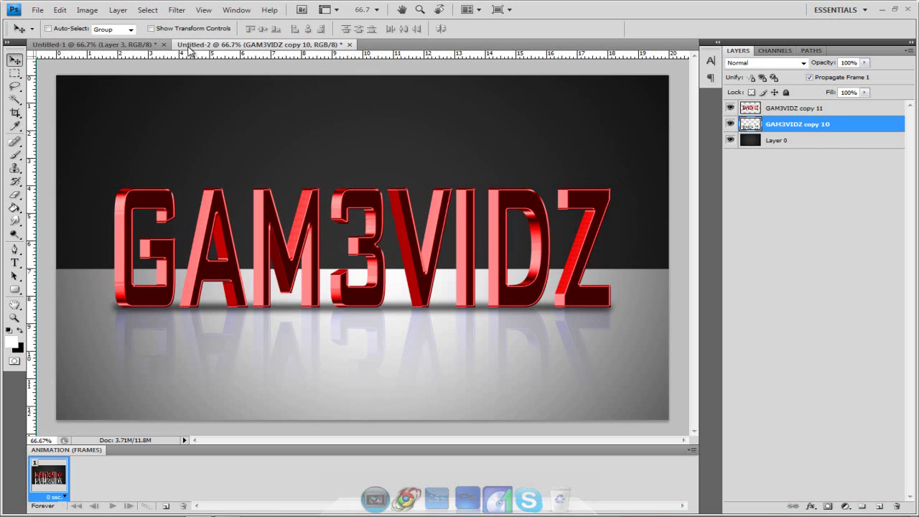
pyautogui.click(267, 45)
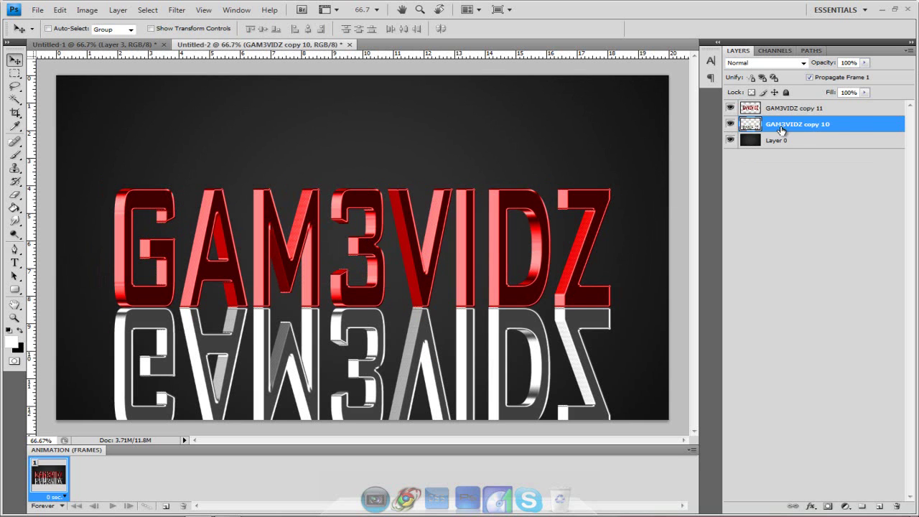
pyautogui.press('Delete')
# - Duplicate GAM3VIDZ copy 11, flip it vertically, and place it below copy 11
pyautogui.click(782, 113)
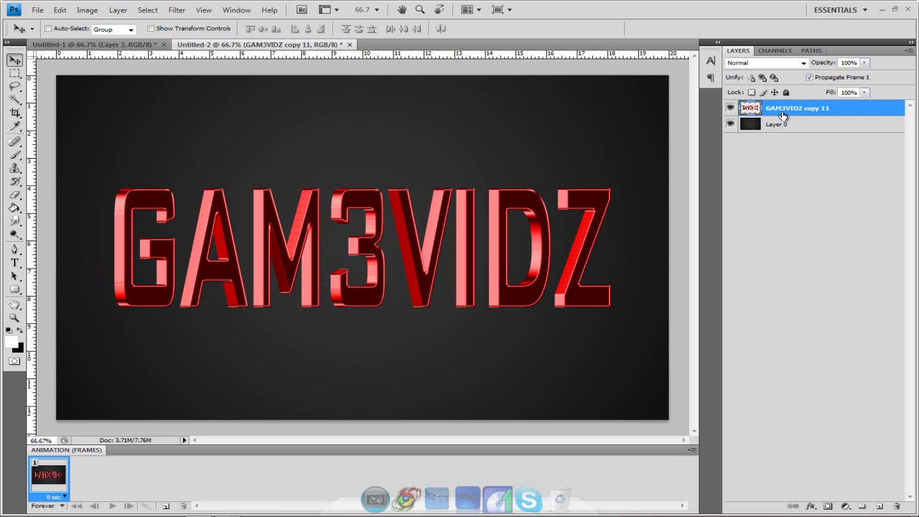
pyautogui.hotkey('ctrl', 'j')
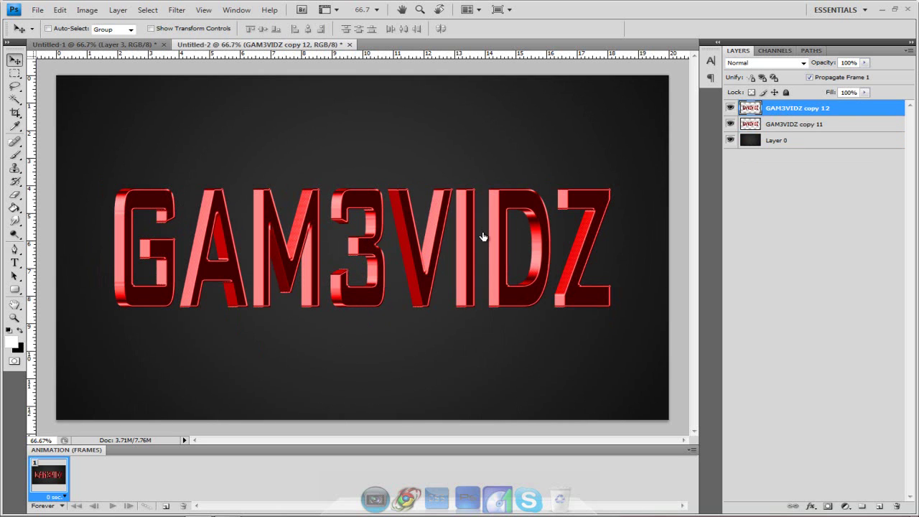
pyautogui.hotkey('ctrl', 't')
pyautogui.rightClick(463, 253)
pyautogui.click(528, 427)
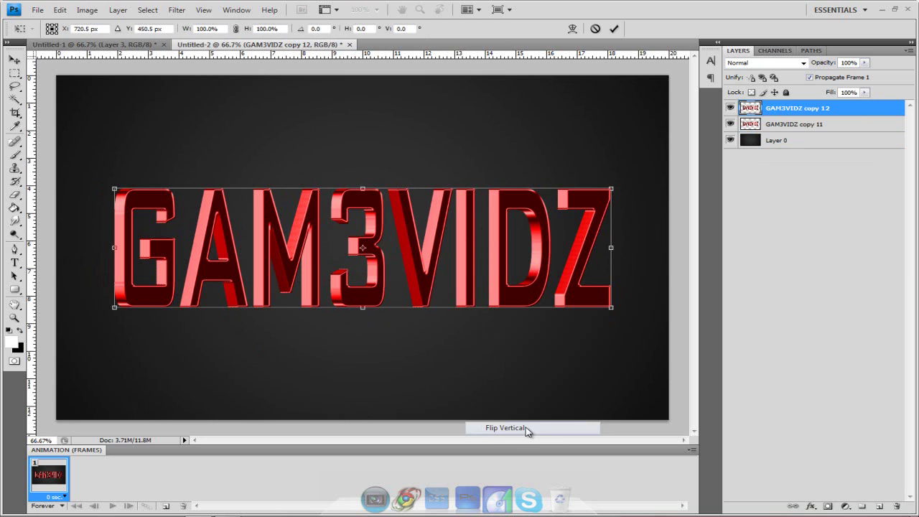
pyautogui.click(15, 61)
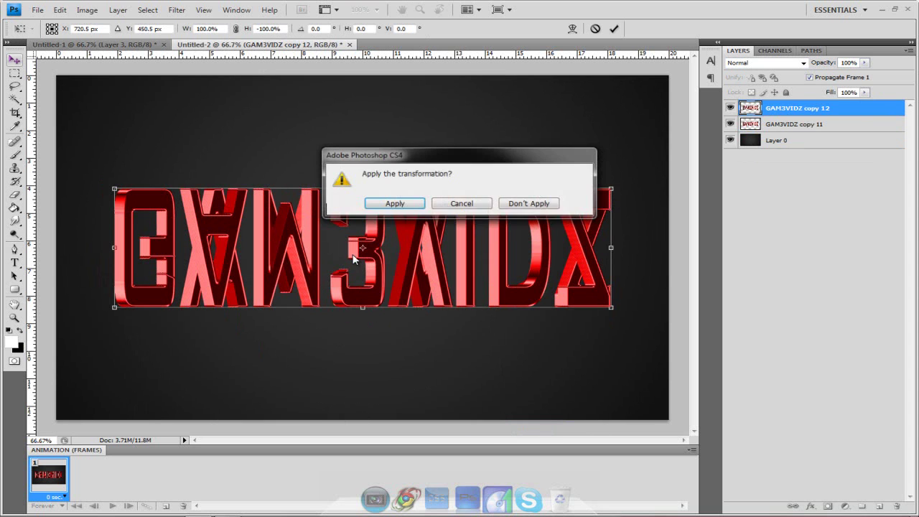
pyautogui.click(392, 202)
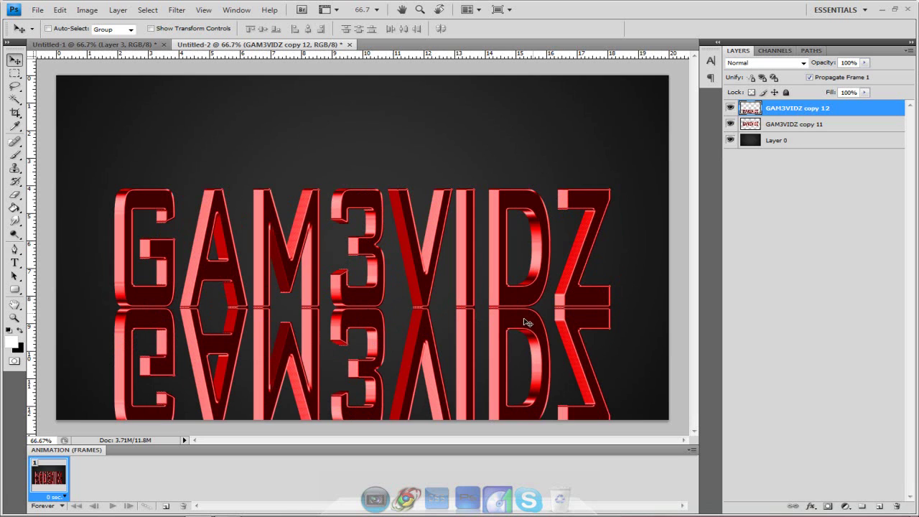
pyautogui.moveTo(789, 117); pyautogui.dragTo(775, 138)
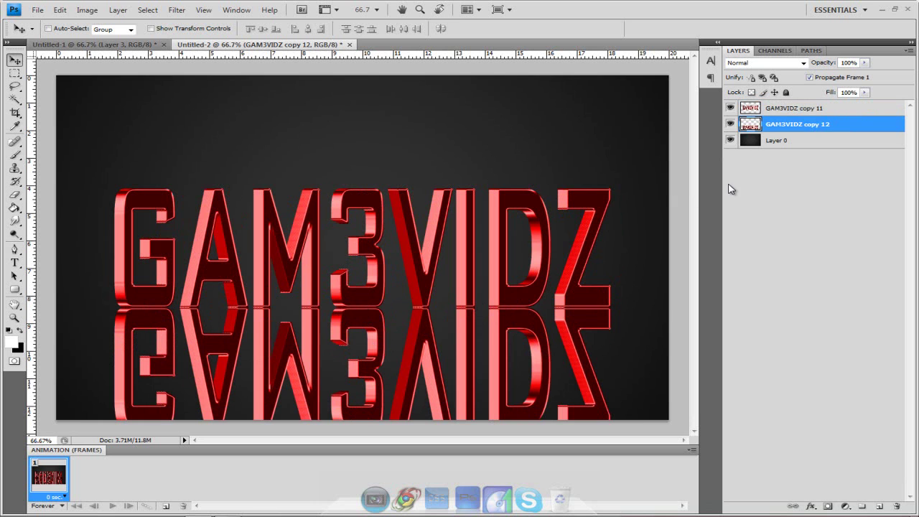
# - Mask GAM3VIDZ copy 12 with a black-to-white gradient and set its opacity to 15%
pyautogui.click(828, 506)
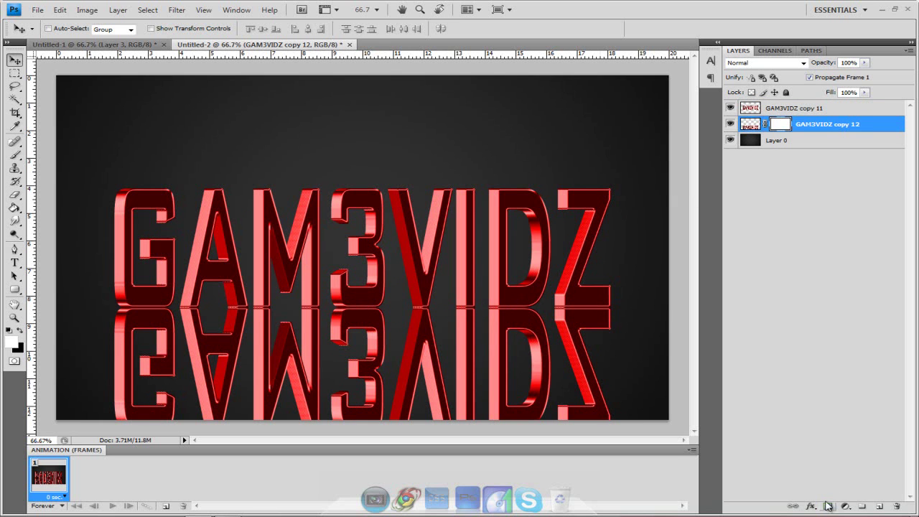
pyautogui.click(14, 207)
pyautogui.click(65, 203)
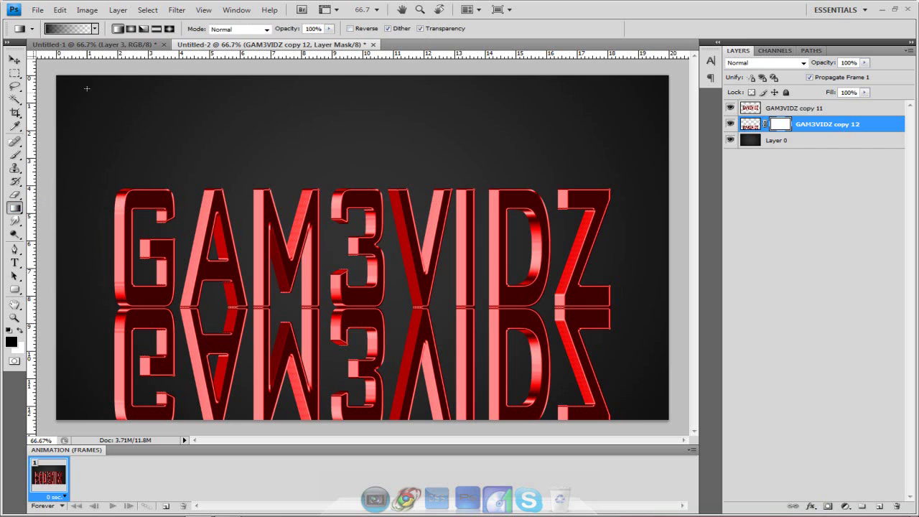
pyautogui.click(94, 29)
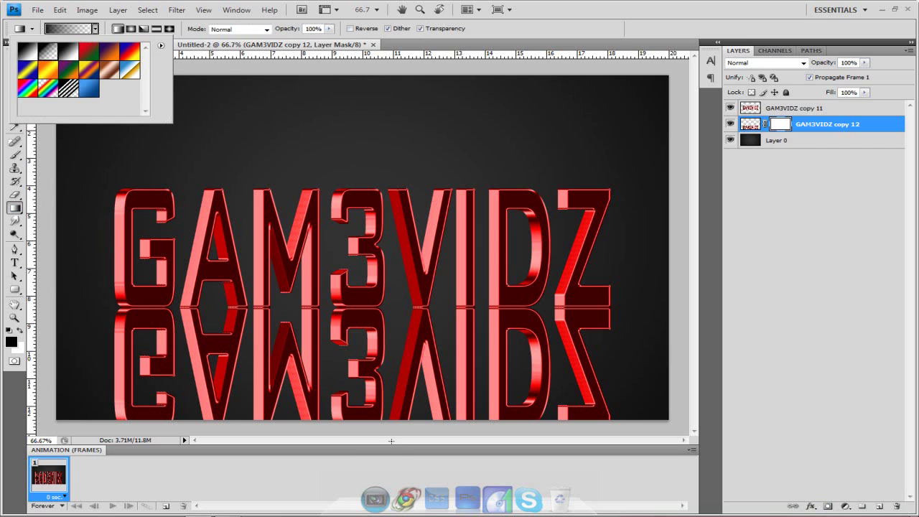
pyautogui.press('Escape')
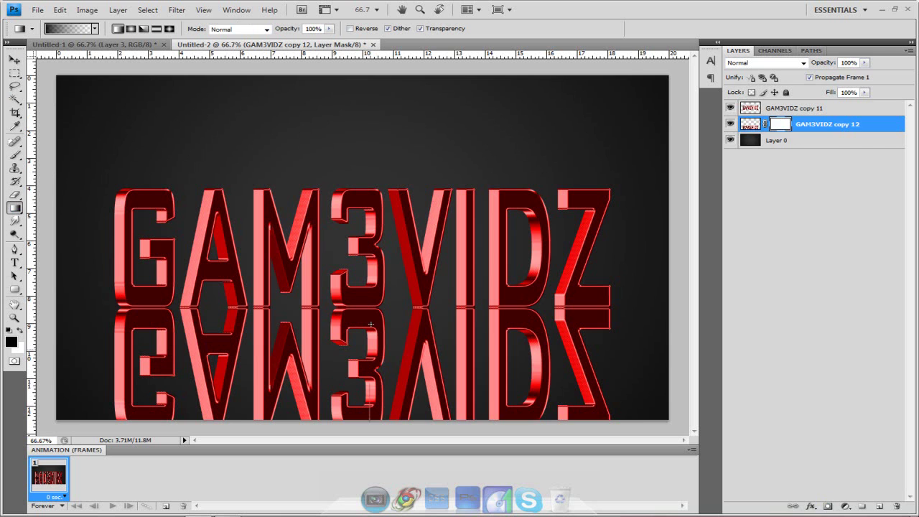
pyautogui.moveTo(371, 311)
pyautogui.mouseDown()
pyautogui.moveTo(368, 420)
pyautogui.moveTo(371, 309)
pyautogui.mouseUp()
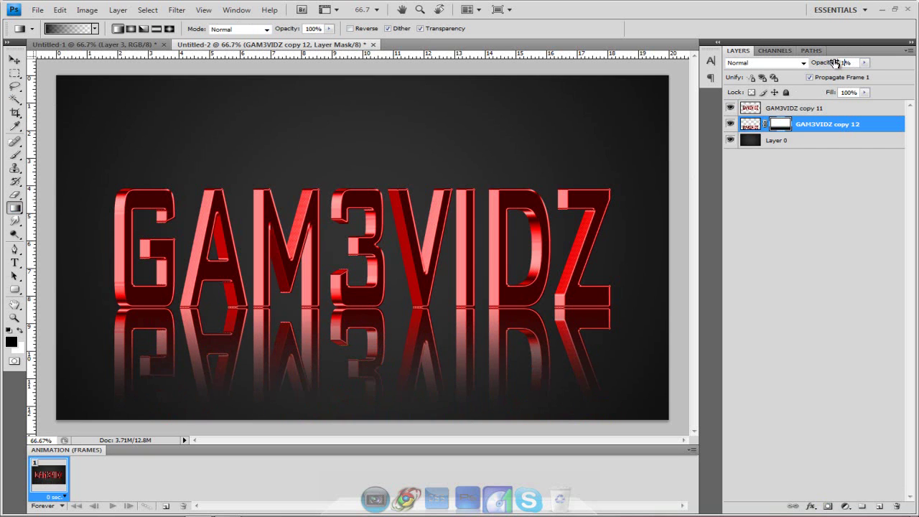
pyautogui.moveTo(835, 62); pyautogui.dragTo(834, 63)
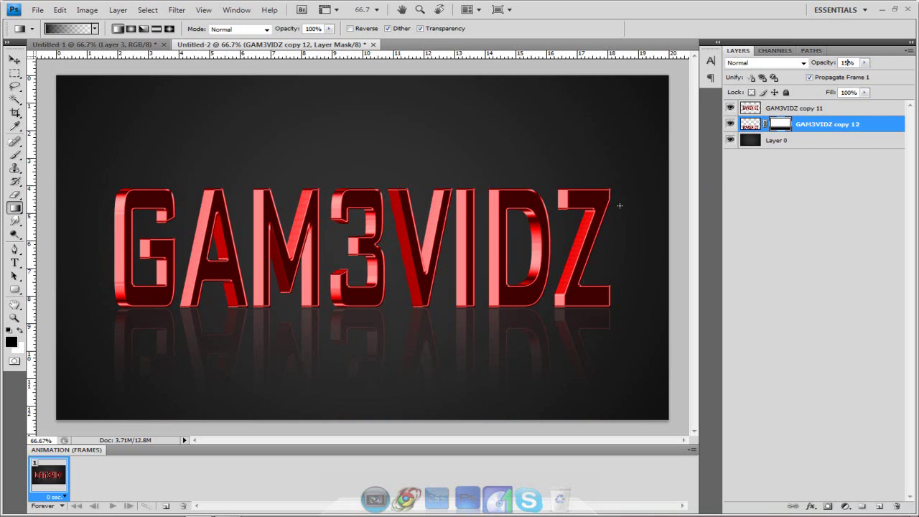
# - Add a new Layer 1 between the reflection and Layer 0 and fill it with black
pyautogui.click(879, 507)
pyautogui.press('x')
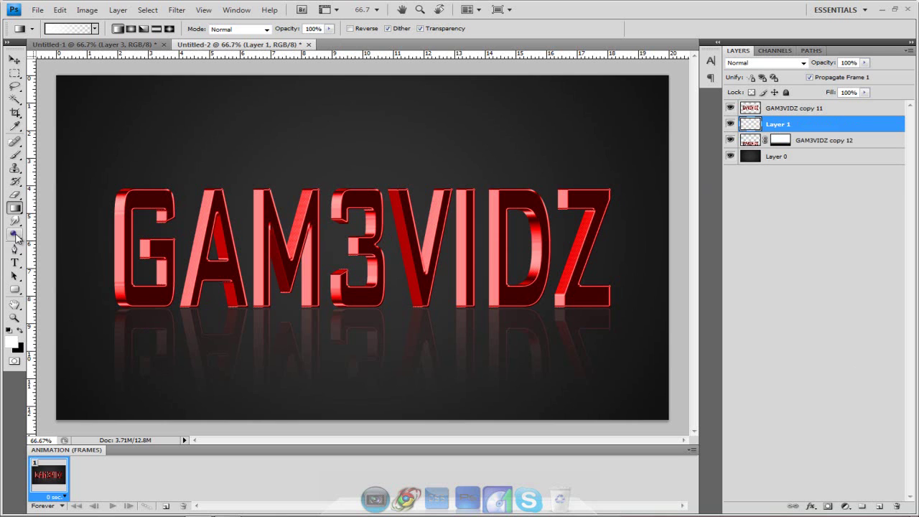
pyautogui.click(20, 329)
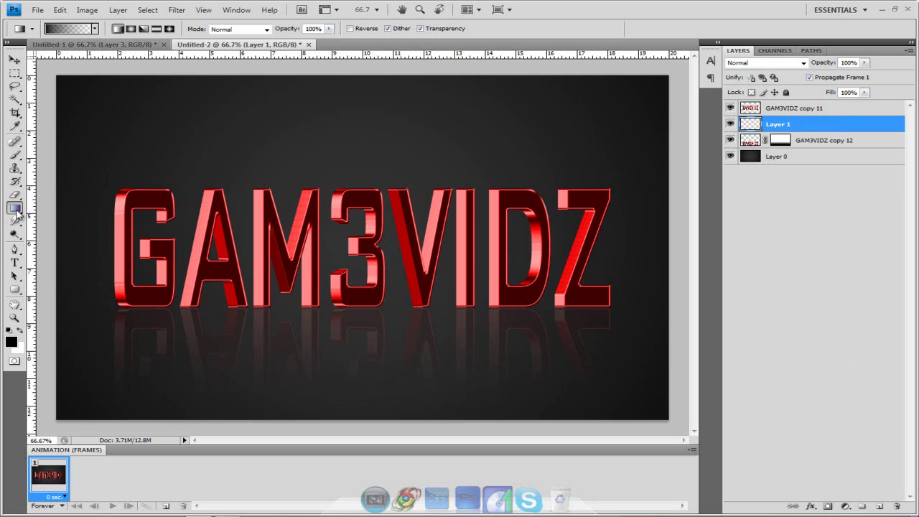
pyautogui.rightClick(15, 208)
pyautogui.click(71, 216)
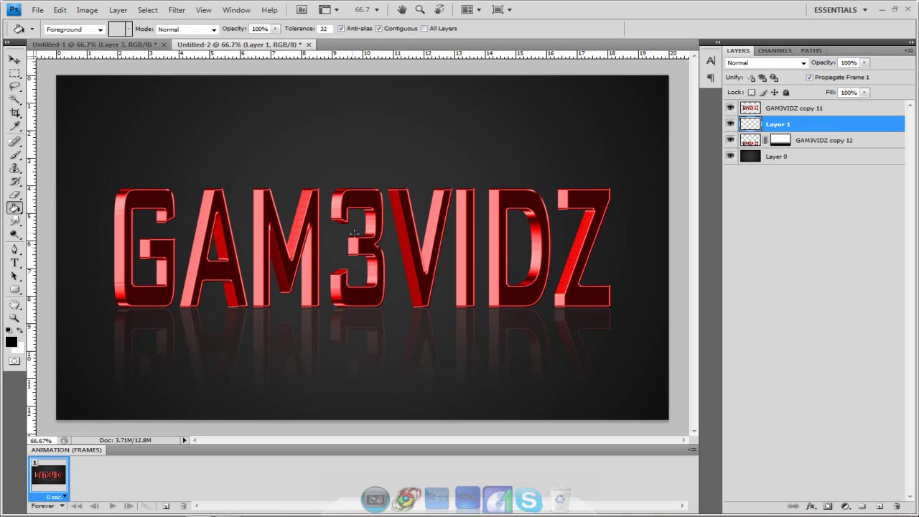
pyautogui.click(795, 157)
pyautogui.moveTo(797, 127); pyautogui.dragTo(806, 152)
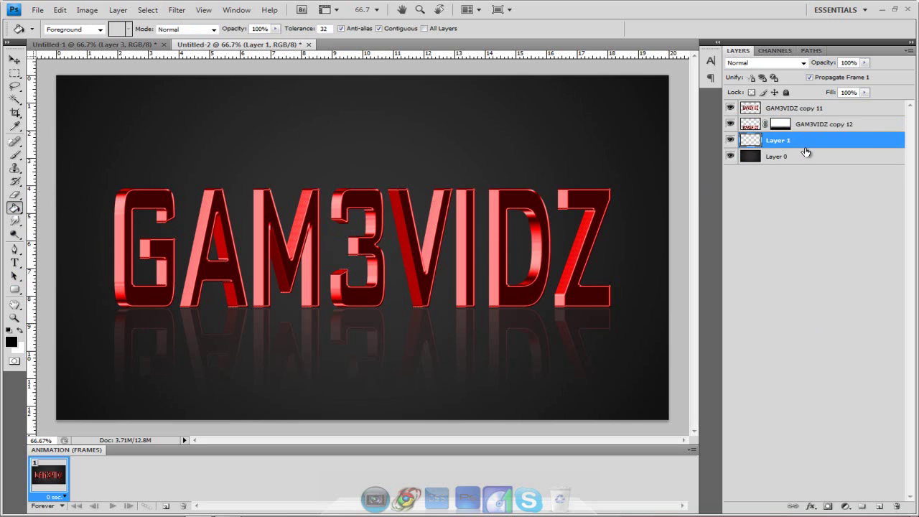
pyautogui.click(373, 254)
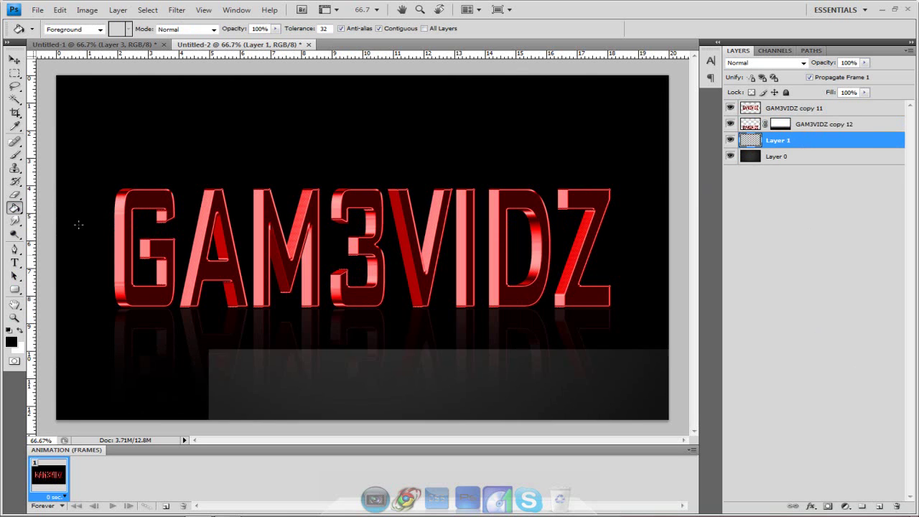
# - Paint a large soft white glow onto the black Layer 1
pyautogui.click(15, 154)
pyautogui.click(20, 329)
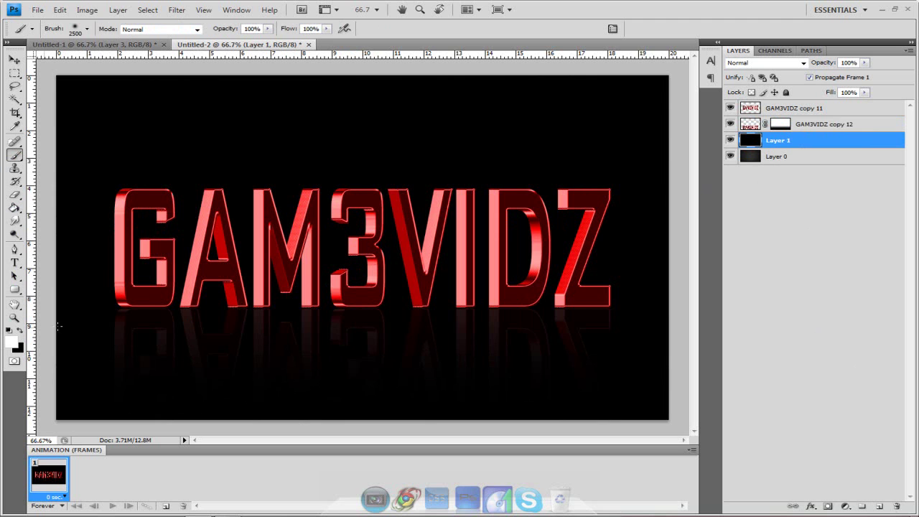
pyautogui.click(379, 245)
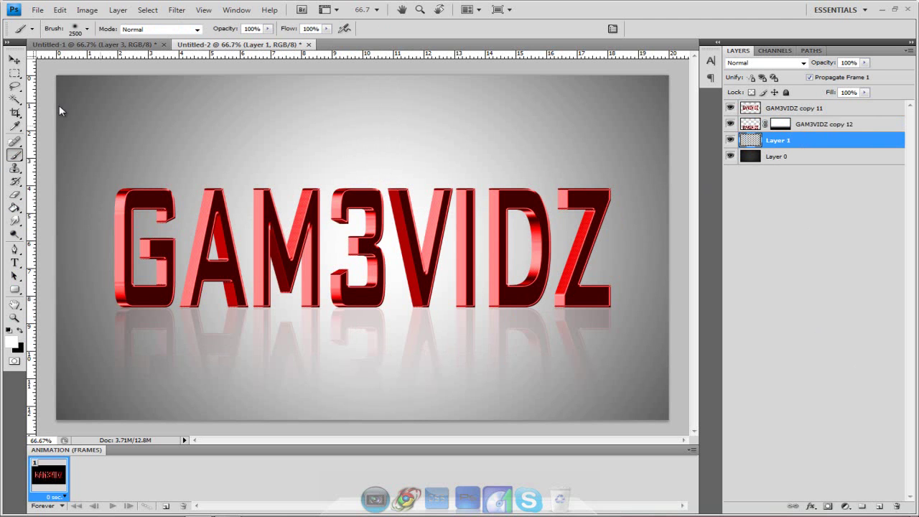
# - Delete the upper part of Layer 1 so the dark wall sits above the lit floor
pyautogui.click(15, 73)
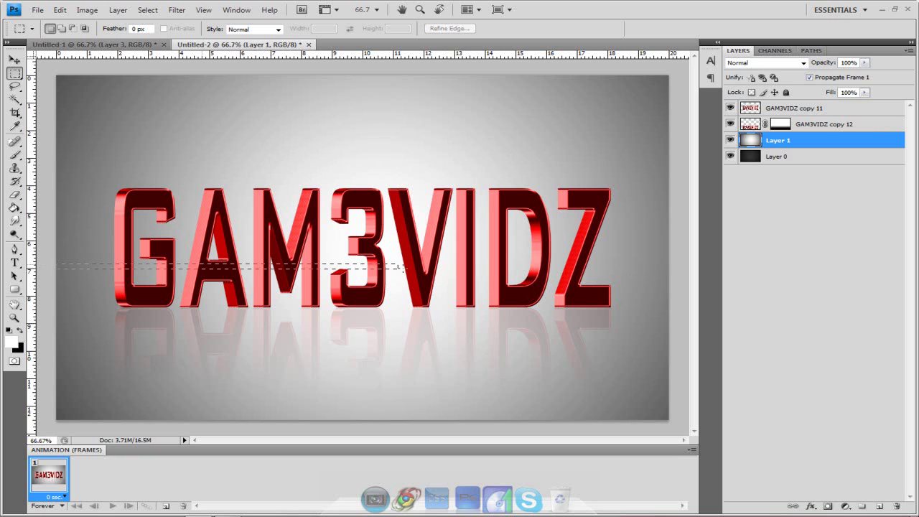
pyautogui.moveTo(402, 267); pyautogui.dragTo(668, 75)
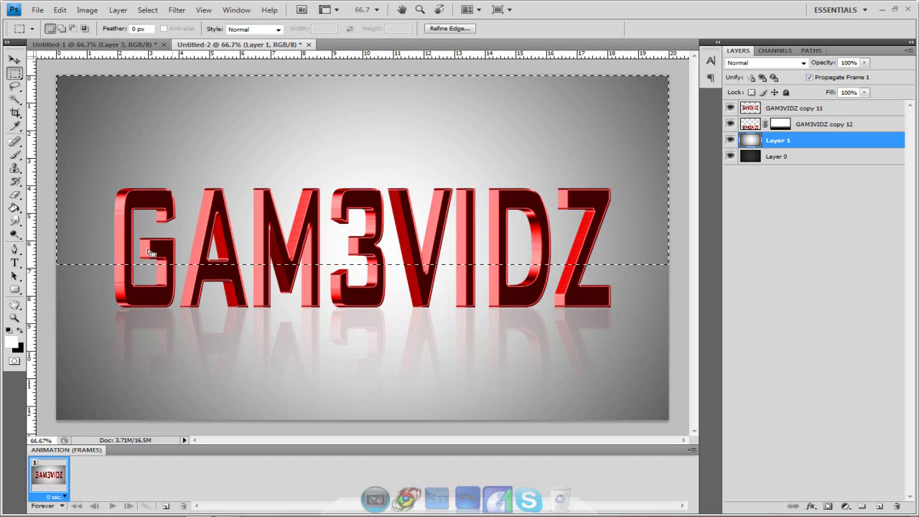
pyautogui.hotkey('ctrl', 'd')
pyautogui.hotkey('ctrl', 'shift', 'd')
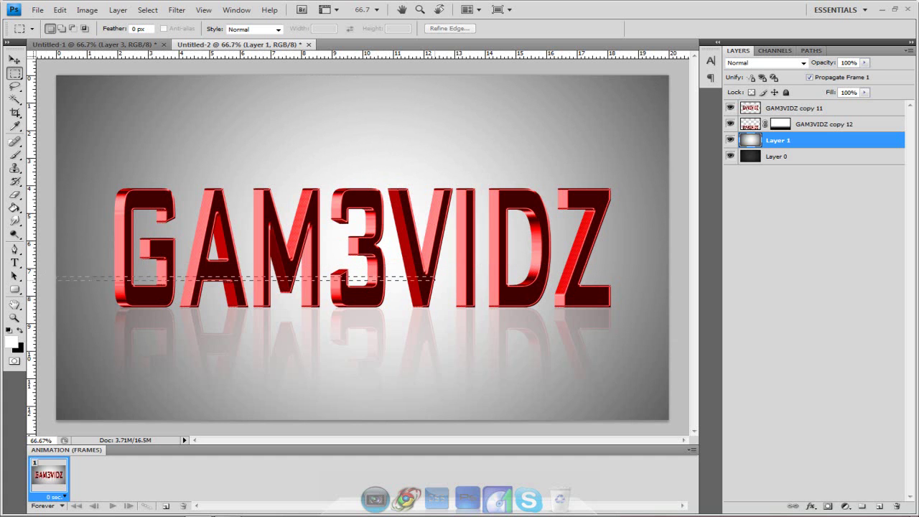
pyautogui.press('Delete')
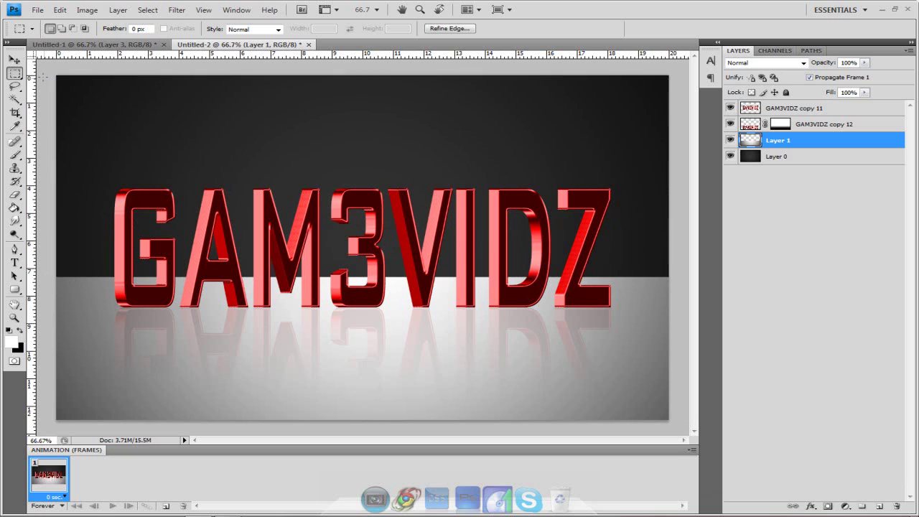
pyautogui.hotkey('ctrl', 'd')
pyautogui.click(827, 162)
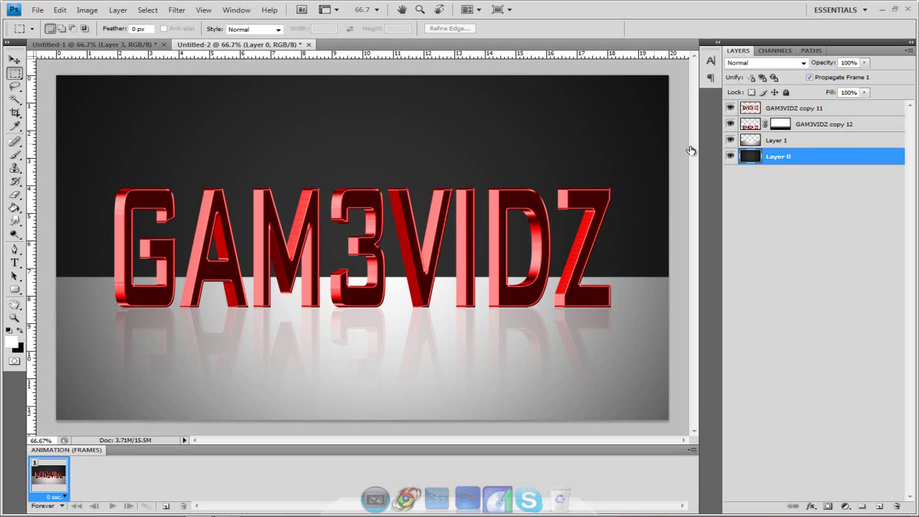
pyautogui.click(788, 140)
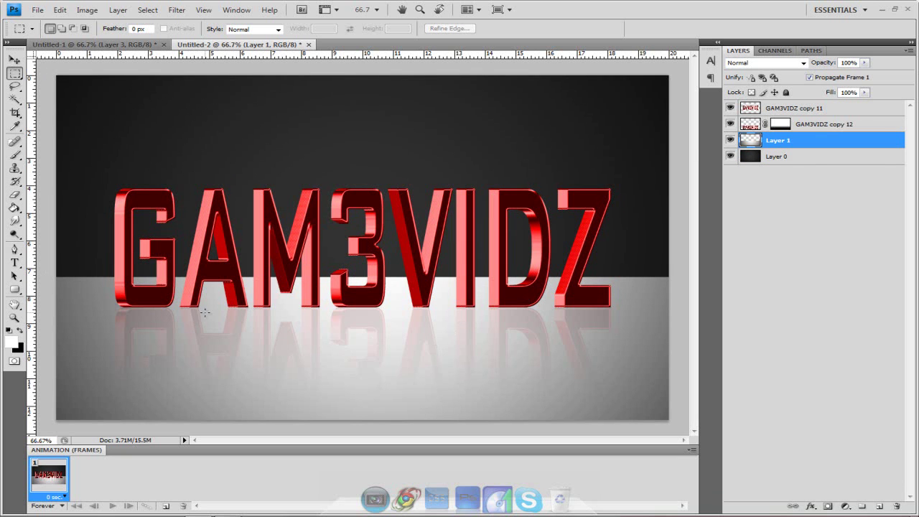
# - Add Layer 2 above the reflection and fill a thin strip along the letters' base
pyautogui.click(824, 127)
pyautogui.click(879, 505)
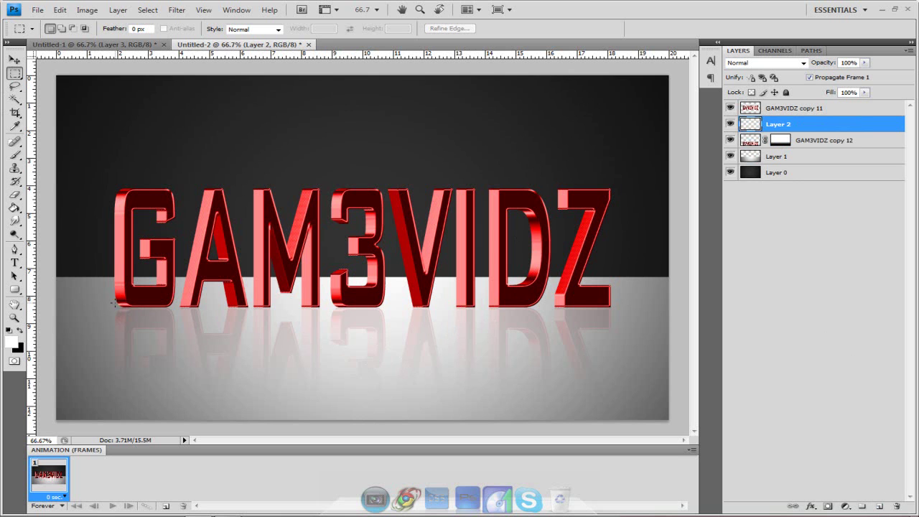
pyautogui.moveTo(392, 316); pyautogui.dragTo(610, 310)
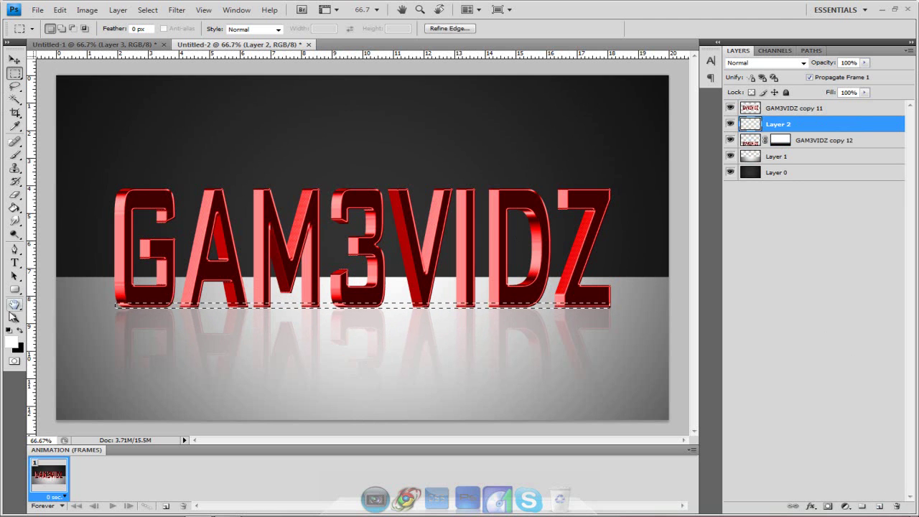
pyautogui.click(22, 334)
pyautogui.click(14, 207)
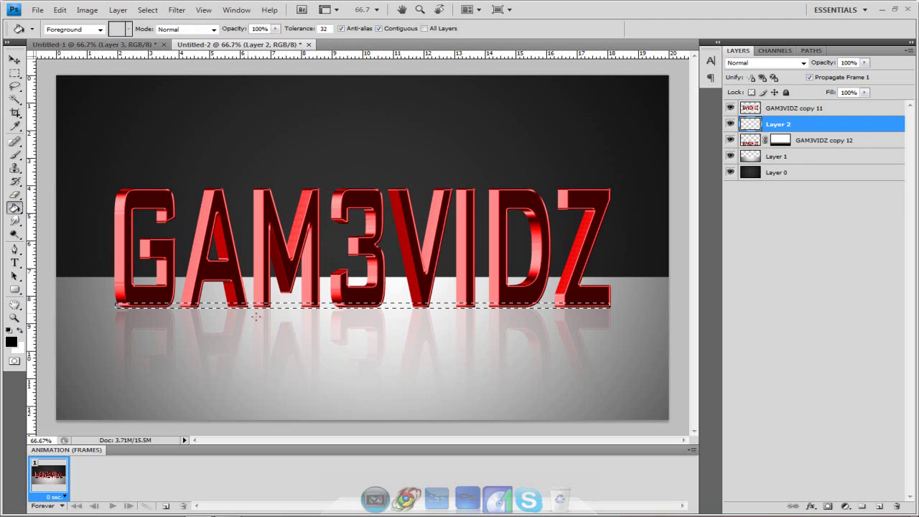
pyautogui.click(269, 307)
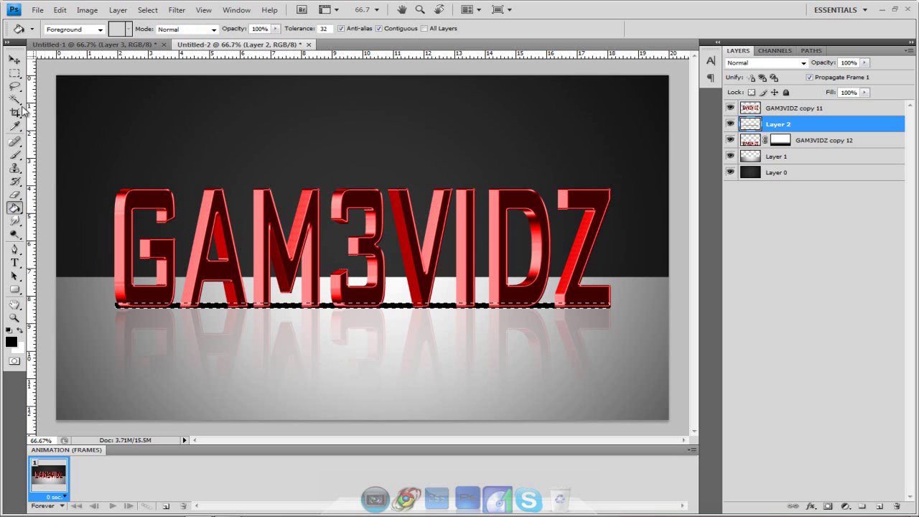
pyautogui.click(14, 73)
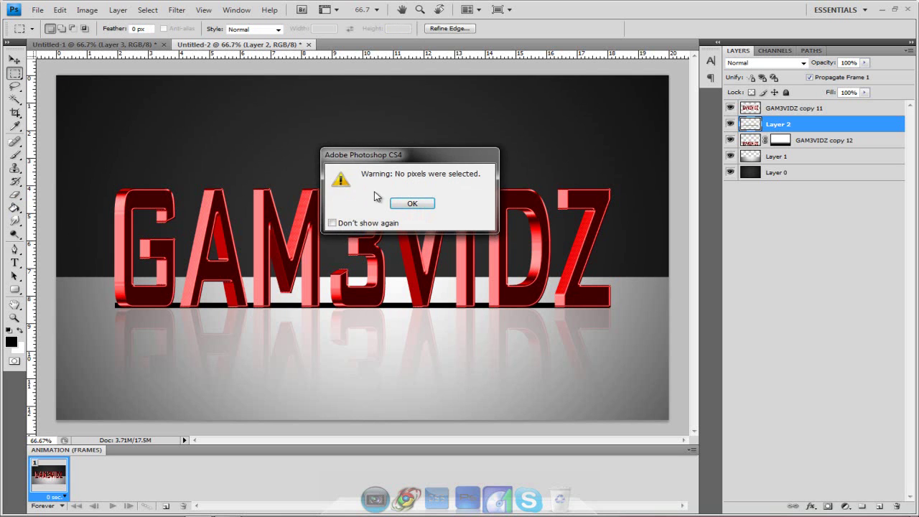
pyautogui.click(407, 203)
# - Soften the strip with an 8 pixel Gaussian Blur and position it under the letters
pyautogui.click(176, 10)
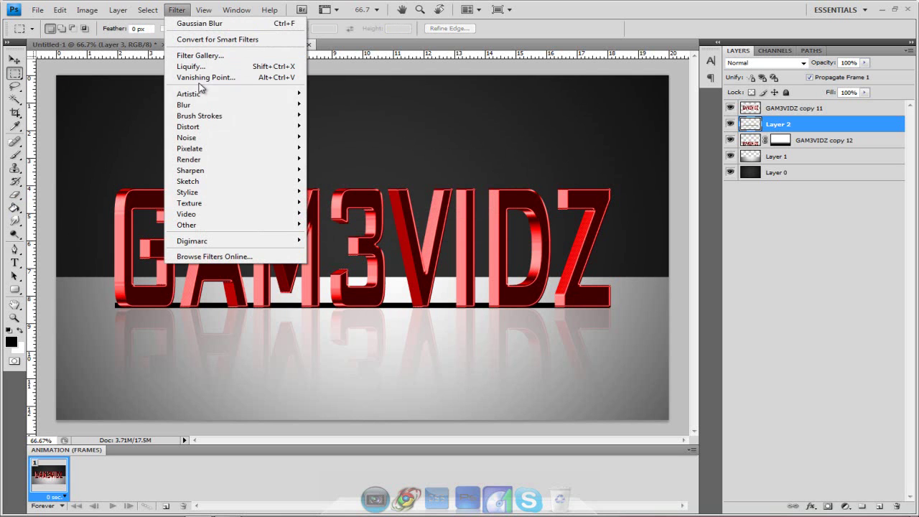
pyautogui.moveTo(206, 106)
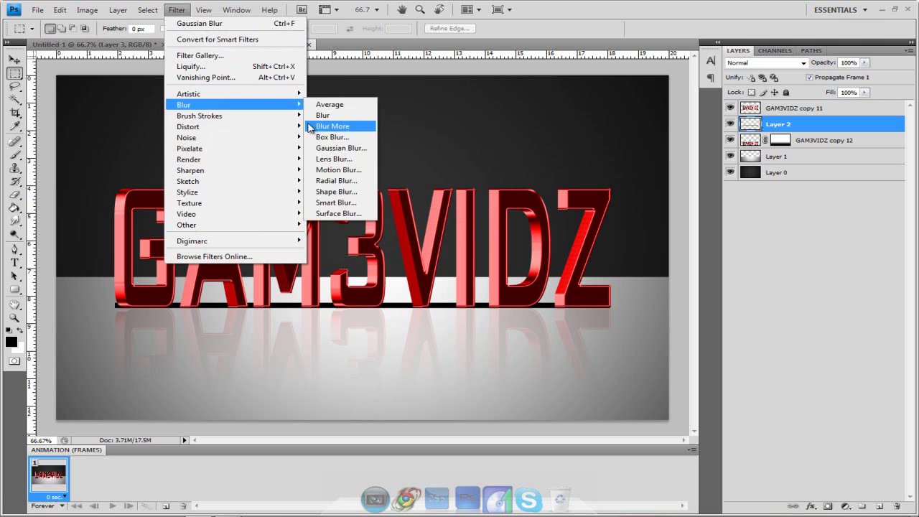
pyautogui.click(337, 146)
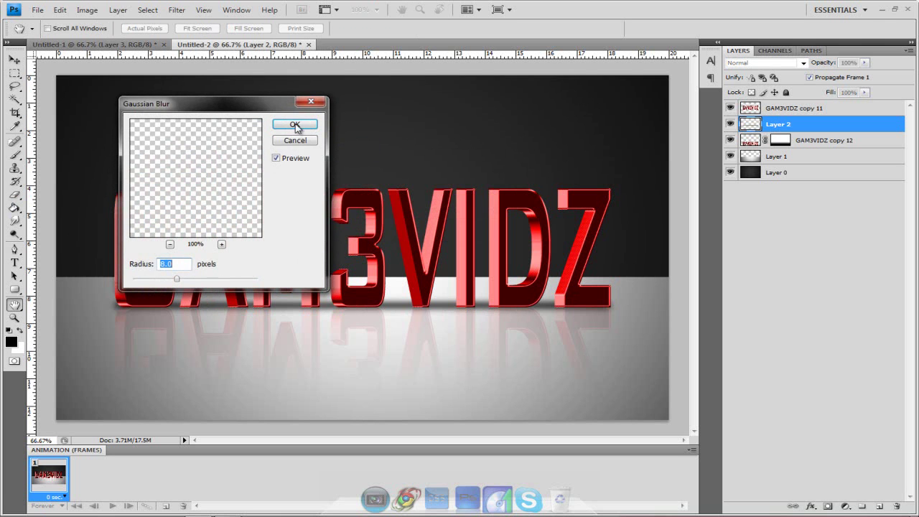
pyautogui.click(294, 124)
pyautogui.click(14, 59)
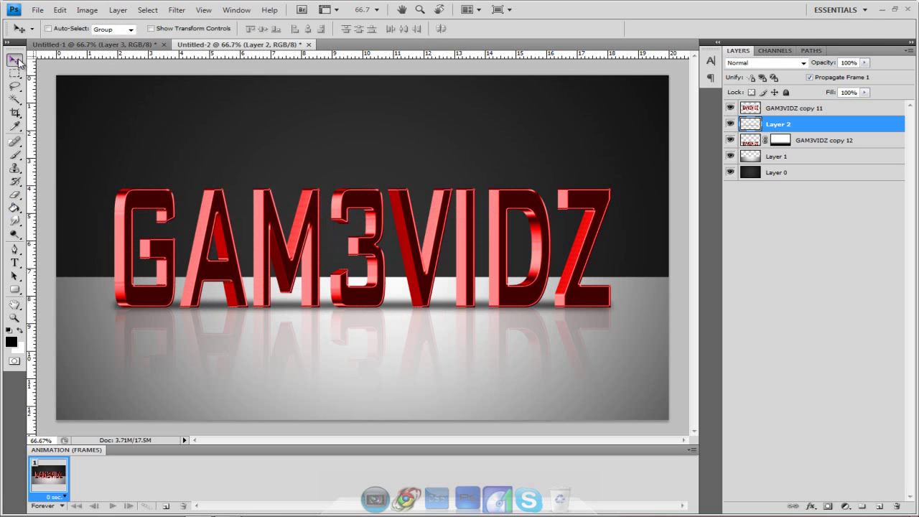
pyautogui.moveTo(426, 309); pyautogui.dragTo(424, 308)
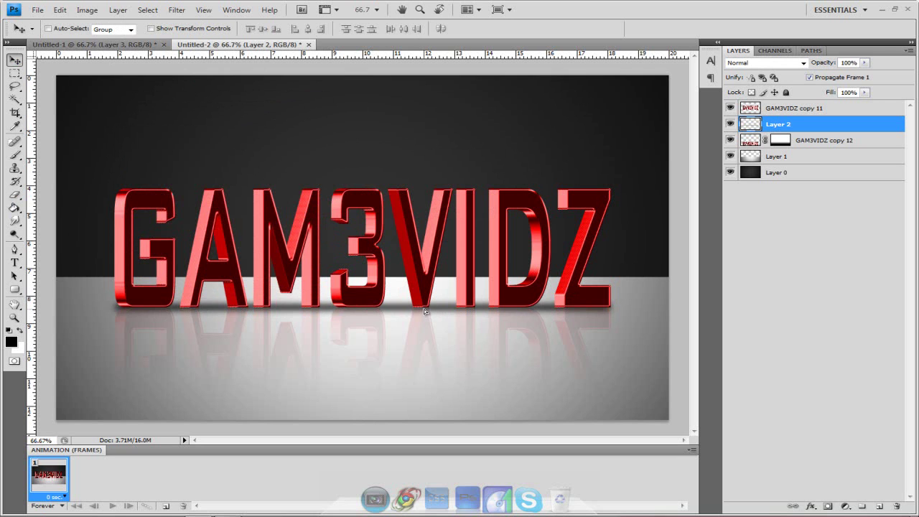
pyautogui.click(768, 109)
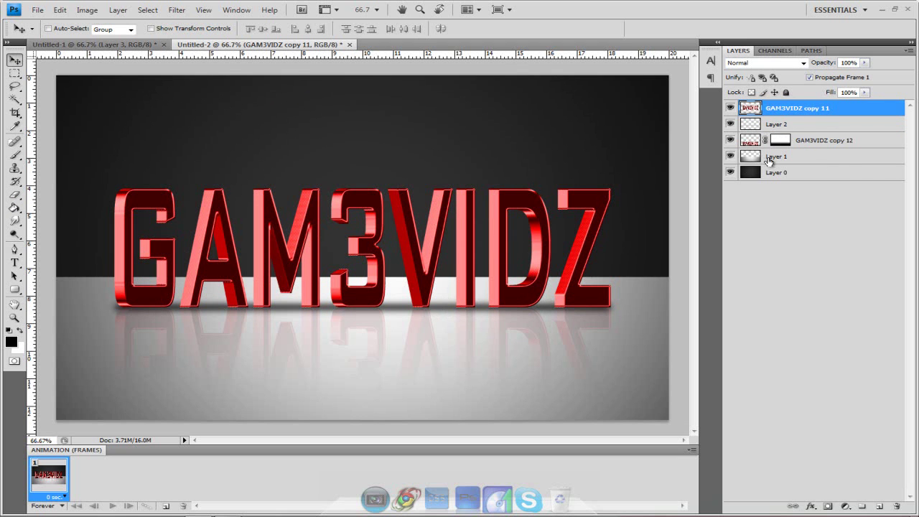
pyautogui.click(850, 142)
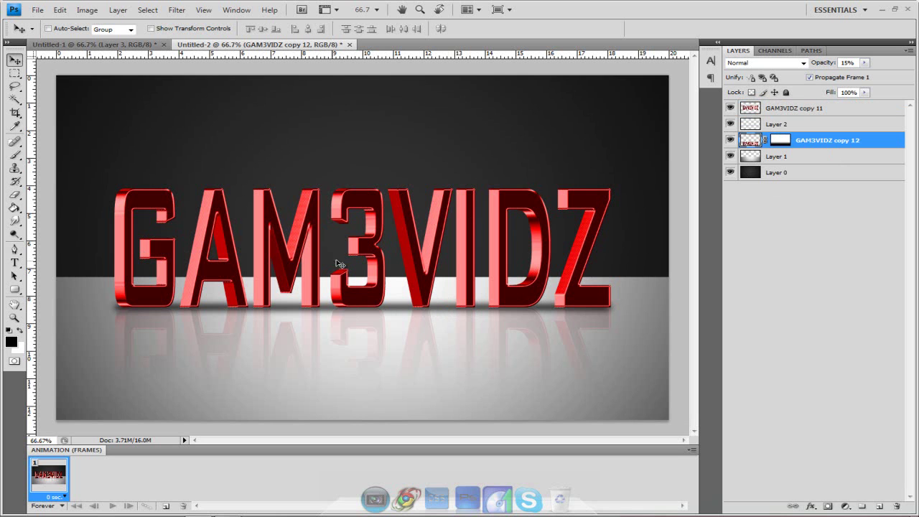
# - Open the TEMPLATE BY GAM3VIDZ file from the Desktop
pyautogui.click(36, 11)
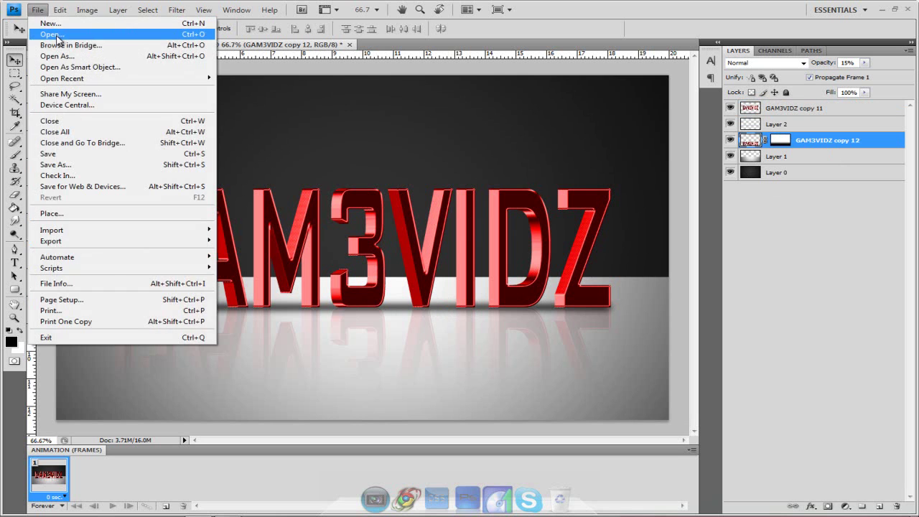
pyautogui.click(57, 33)
pyautogui.click(317, 144)
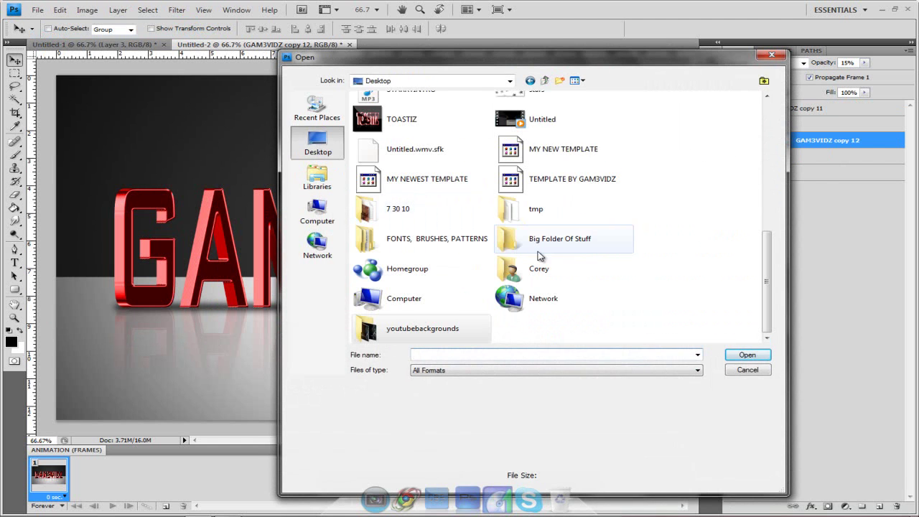
pyautogui.click(576, 181)
pyautogui.doubleClick(572, 183)
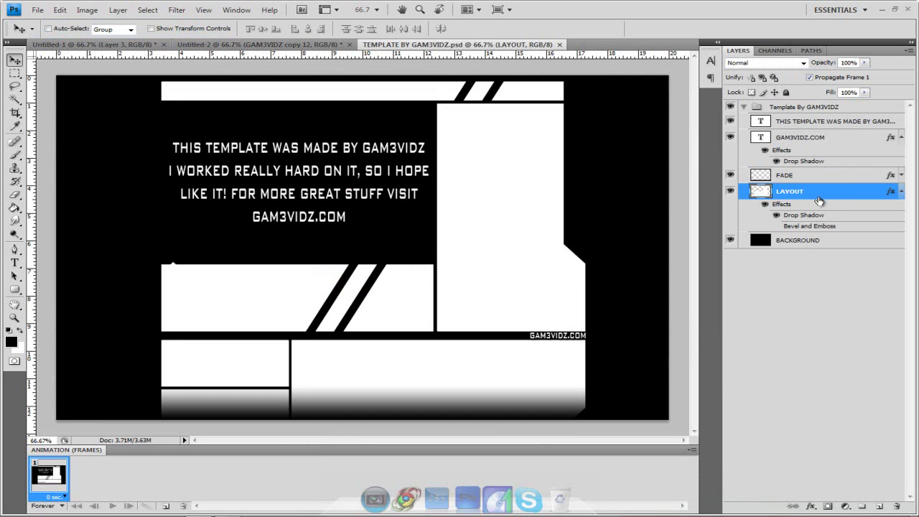
# - Give the template's LAYOUT layer a red Color Overlay, then return to Untitled-2
pyautogui.doubleClick(818, 200)
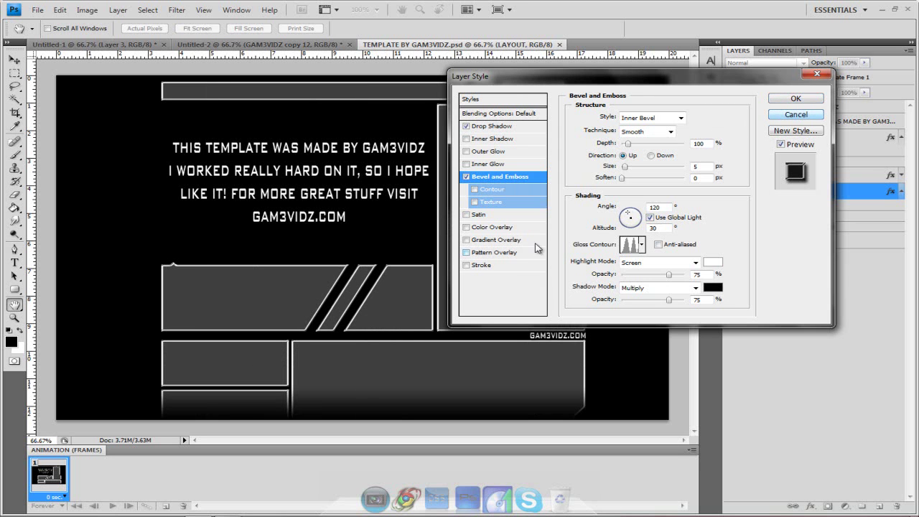
pyautogui.click(495, 228)
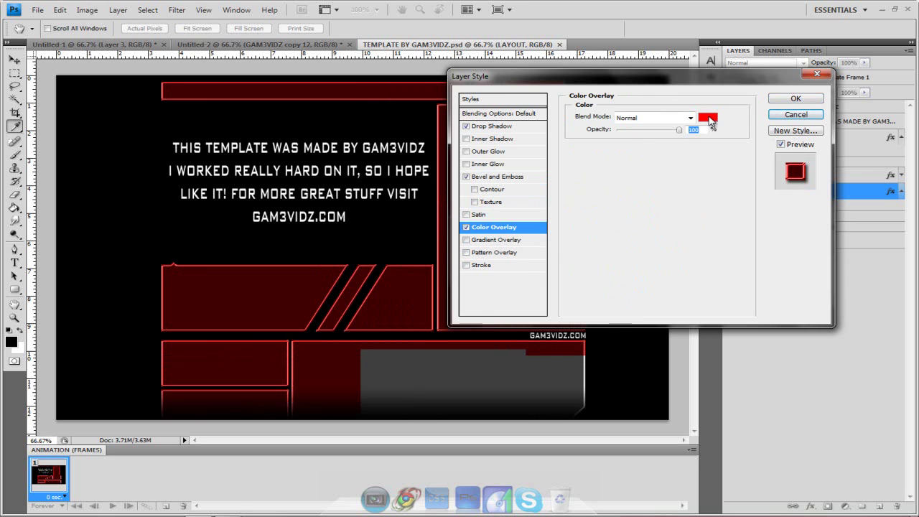
pyautogui.click(707, 117)
pyautogui.click(612, 189)
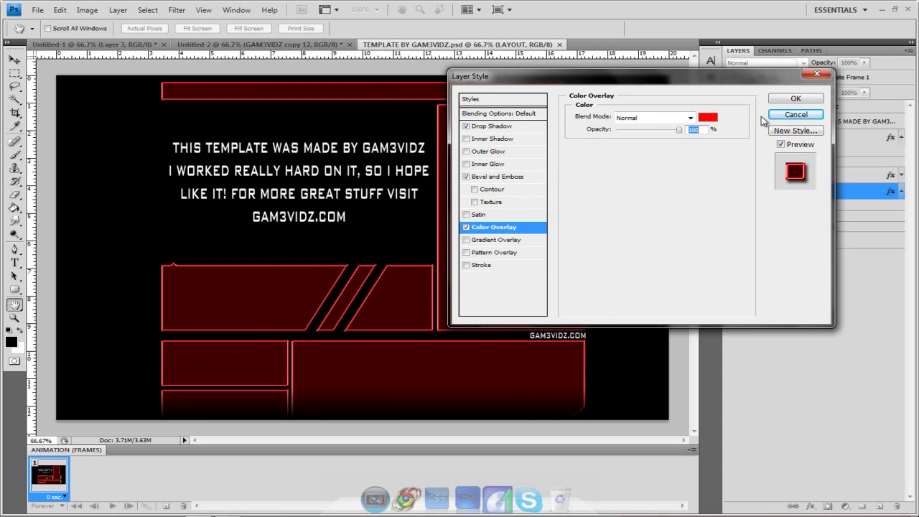
pyautogui.click(792, 99)
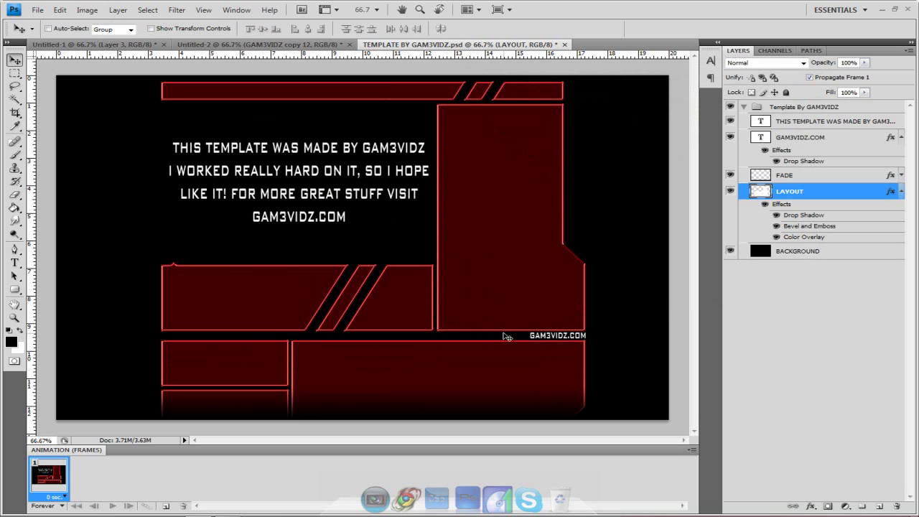
pyautogui.click(247, 46)
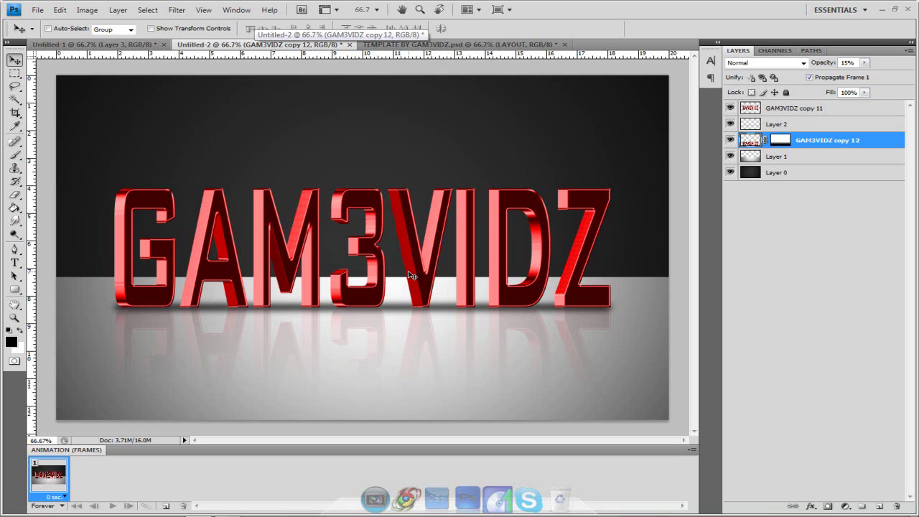
# - Hide GAM3VIDZ copy 12, Layer 2 and GAM3VIDZ copy 11, leaving only the backdrop visible
pyautogui.click(729, 139)
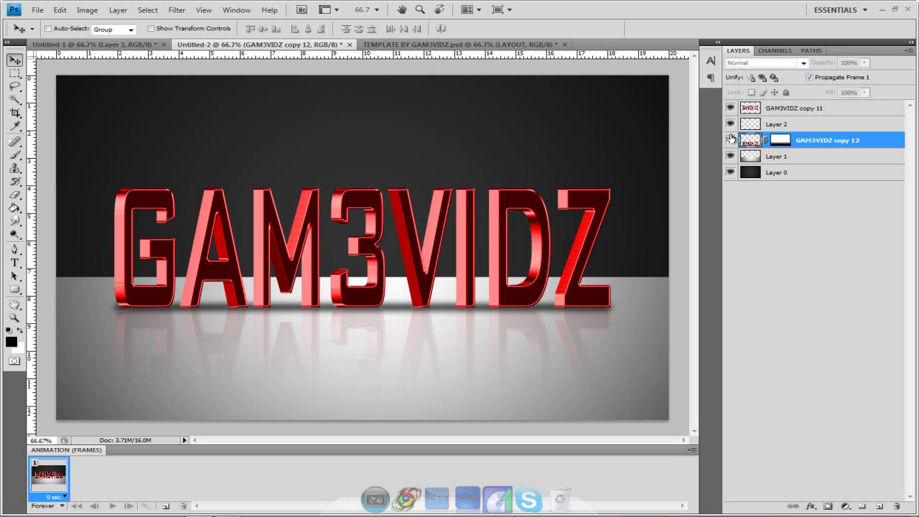
pyautogui.click(730, 123)
pyautogui.click(730, 108)
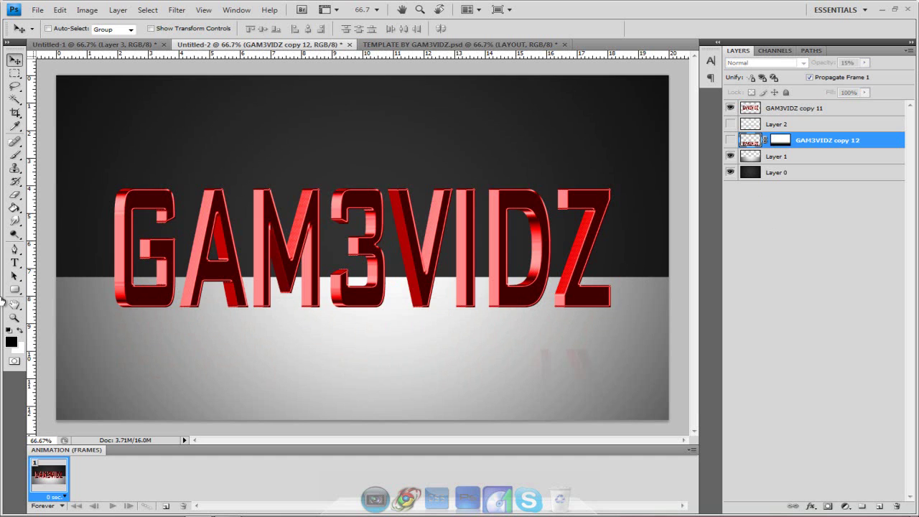
pyautogui.click(15, 262)
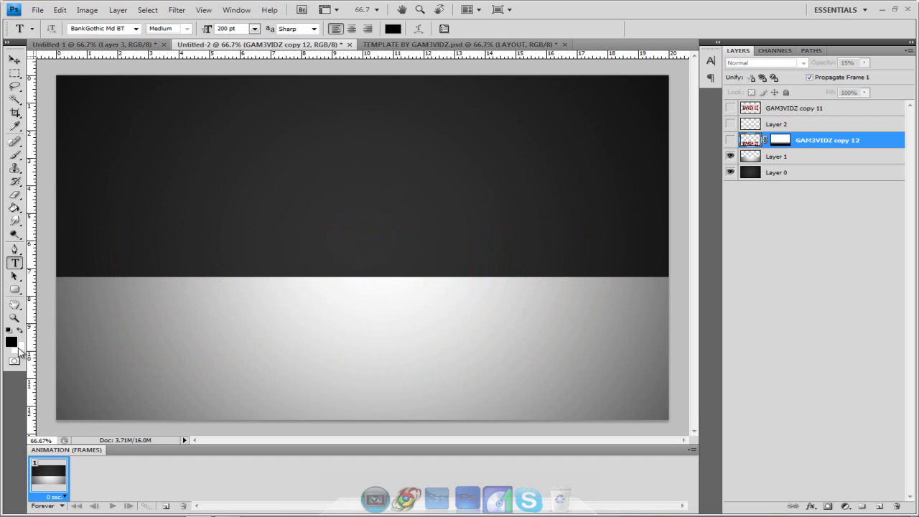
pyautogui.click(21, 331)
pyautogui.click(11, 343)
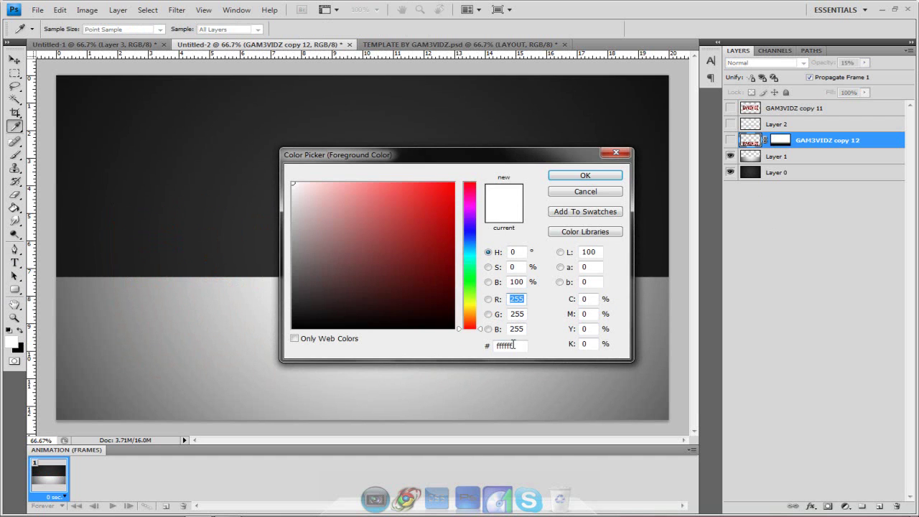
pyautogui.write('F2')
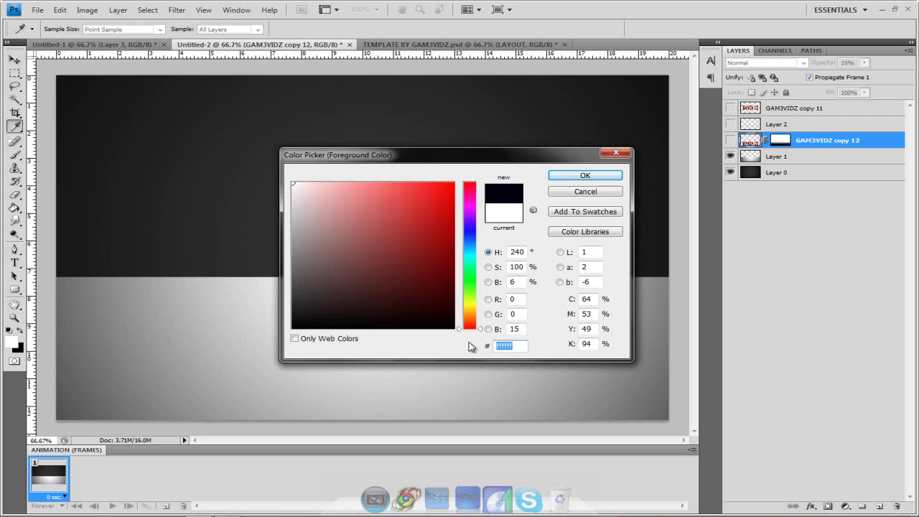
pyautogui.write('E624')
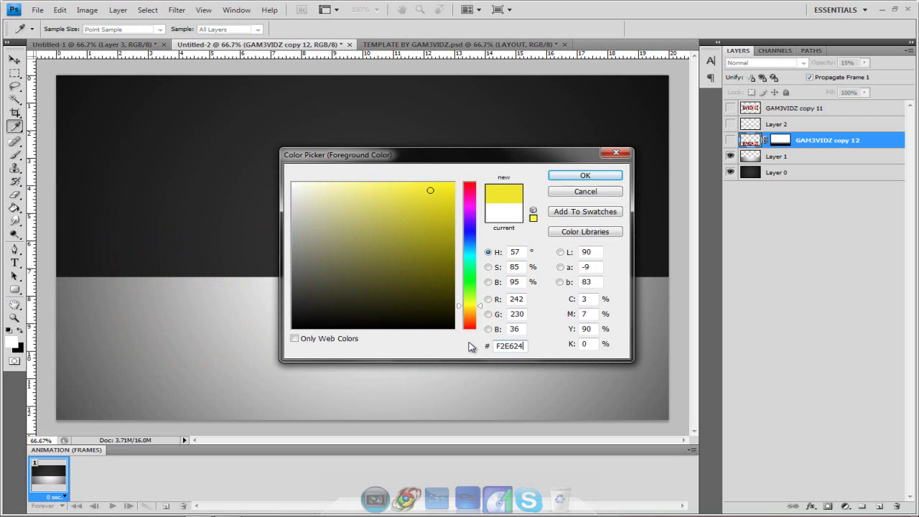
pyautogui.click(582, 179)
pyautogui.click(16, 262)
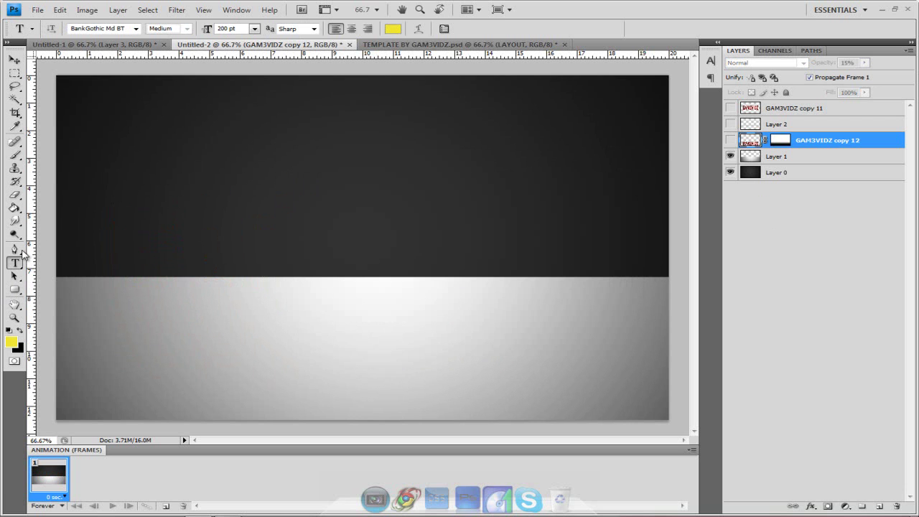
pyautogui.click(119, 272)
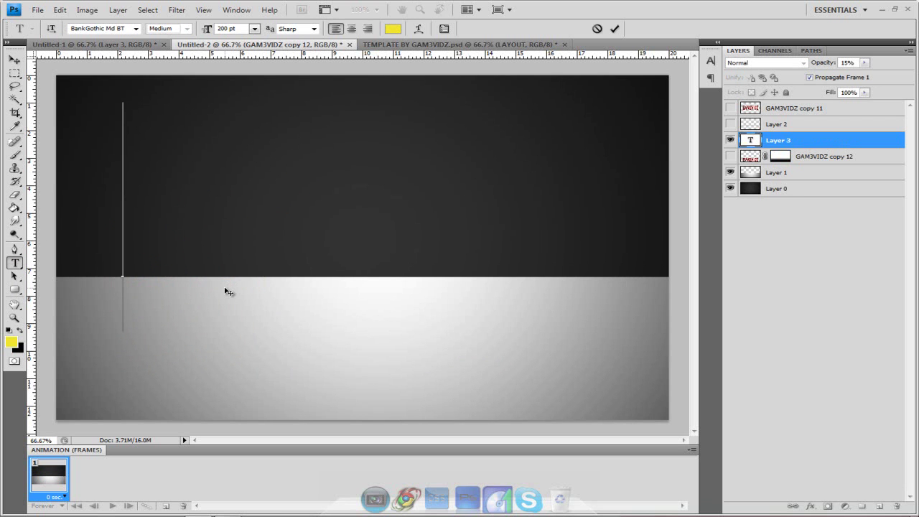
pyautogui.write('GAM3VIDZ')
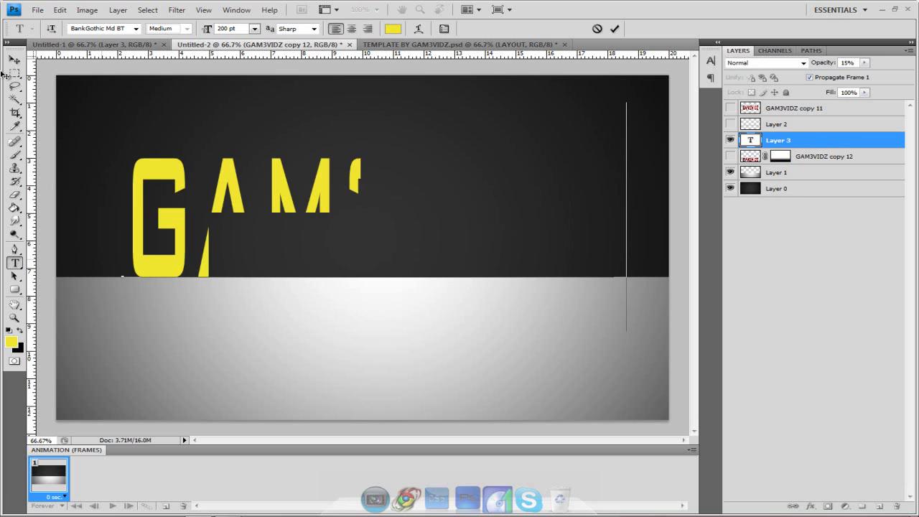
pyautogui.click(14, 61)
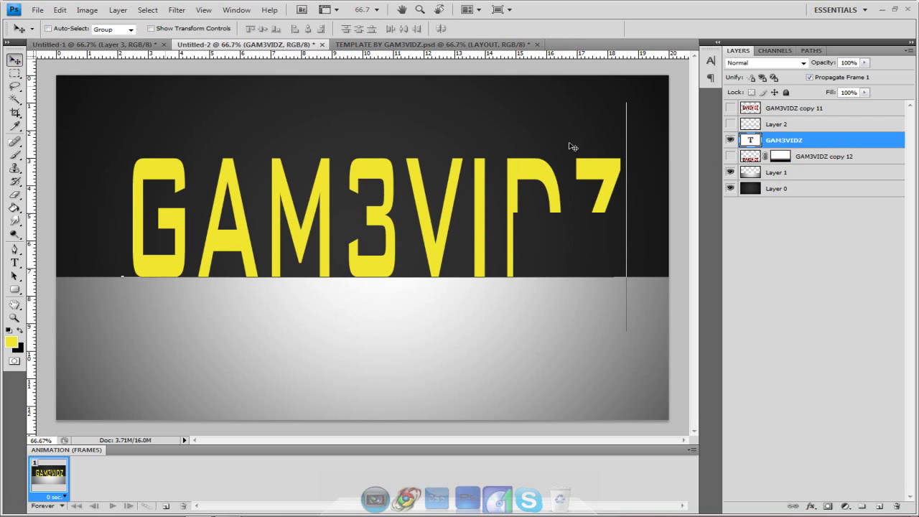
pyautogui.doubleClick(818, 147)
pyautogui.click(466, 175)
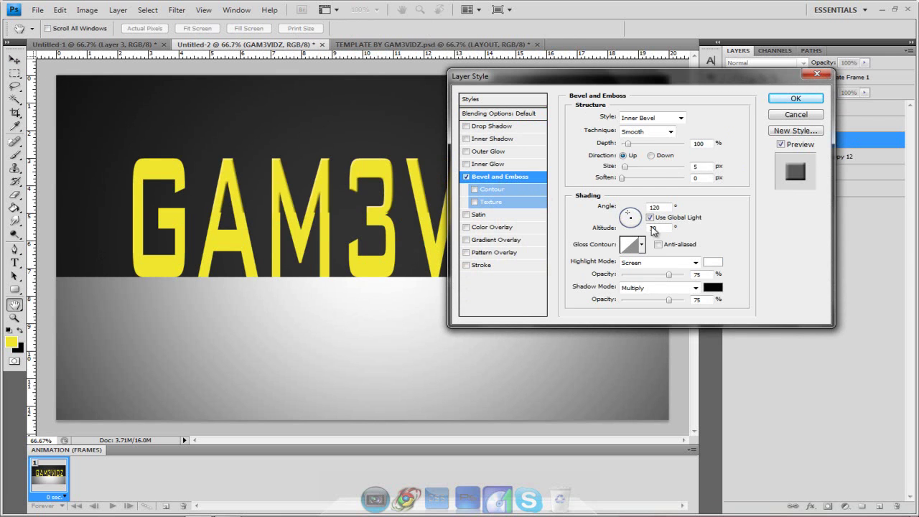
pyautogui.click(642, 245)
pyautogui.click(609, 289)
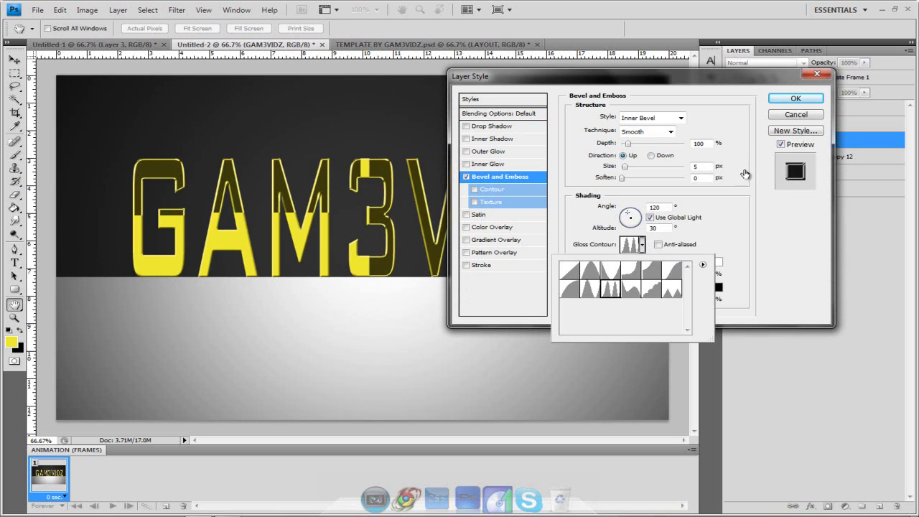
pyautogui.click(798, 102)
pyautogui.click(796, 98)
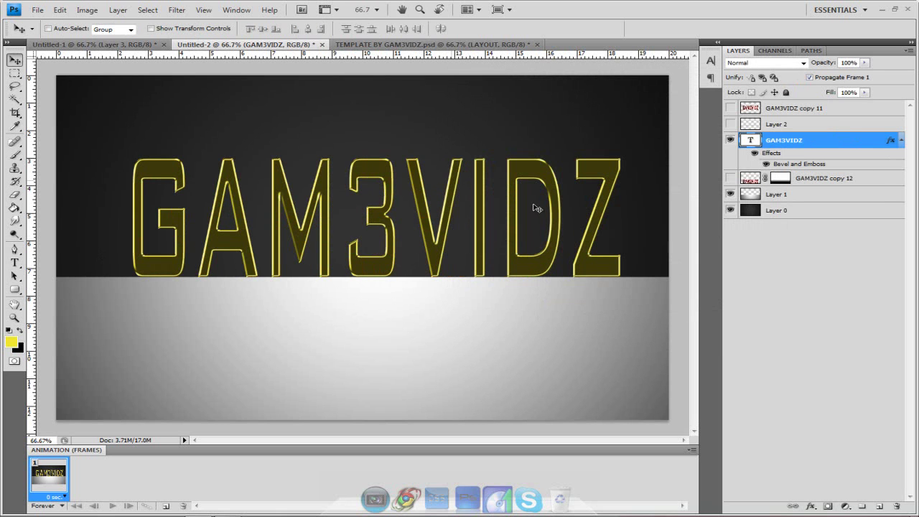
pyautogui.press('Delete')
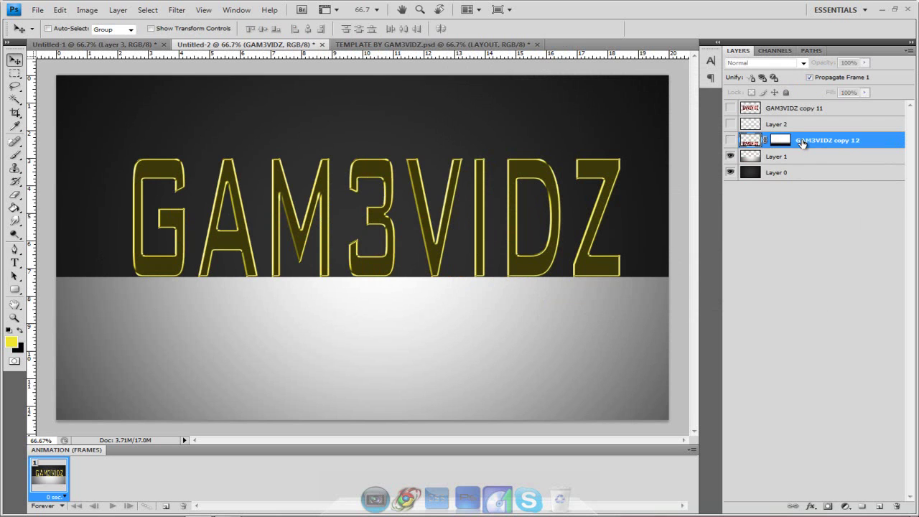
# - Keep the red text layers hidden and paste GAM3VIDZ as a new white text layer
pyautogui.click(729, 140)
pyautogui.click(730, 124)
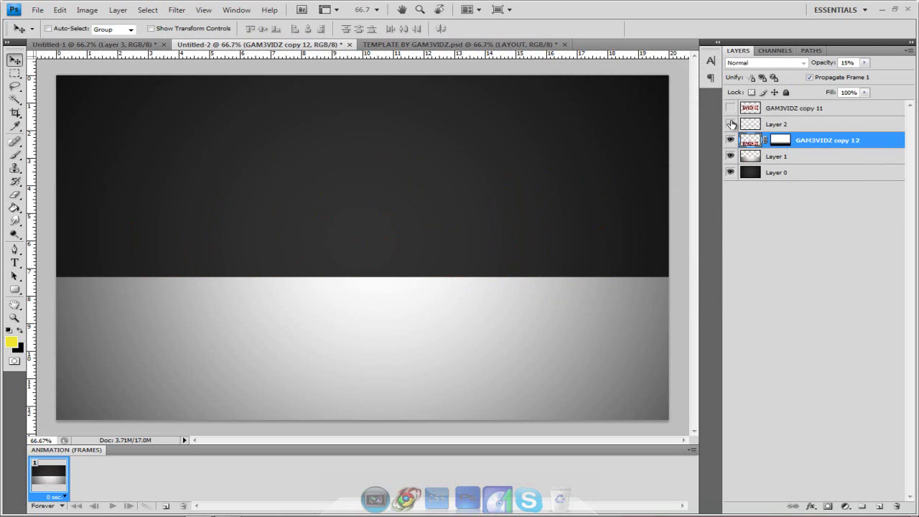
pyautogui.click(730, 108)
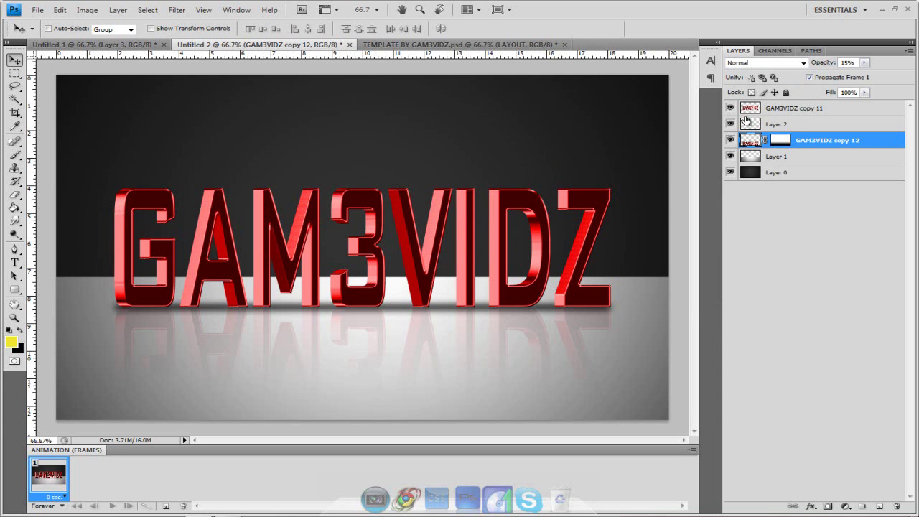
pyautogui.moveTo(729, 140); pyautogui.dragTo(729, 108)
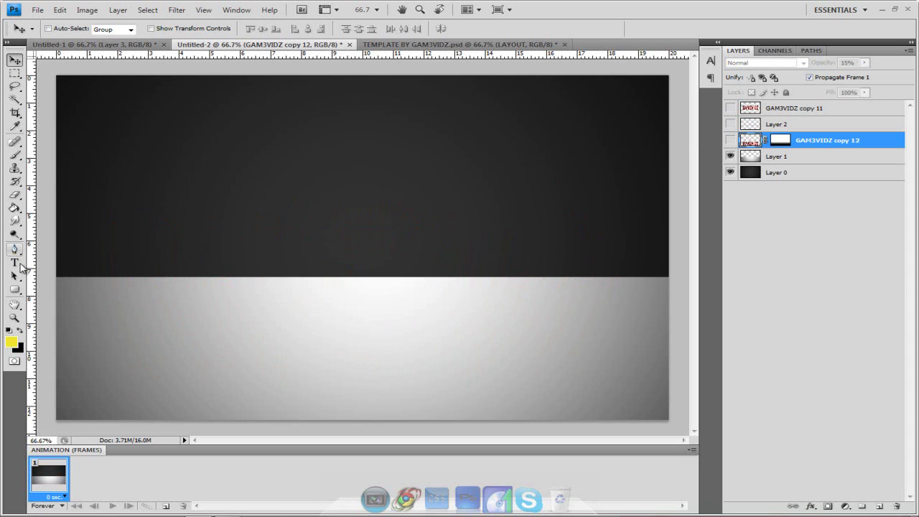
pyautogui.press('i')
pyautogui.click(11, 341)
pyautogui.click(292, 182)
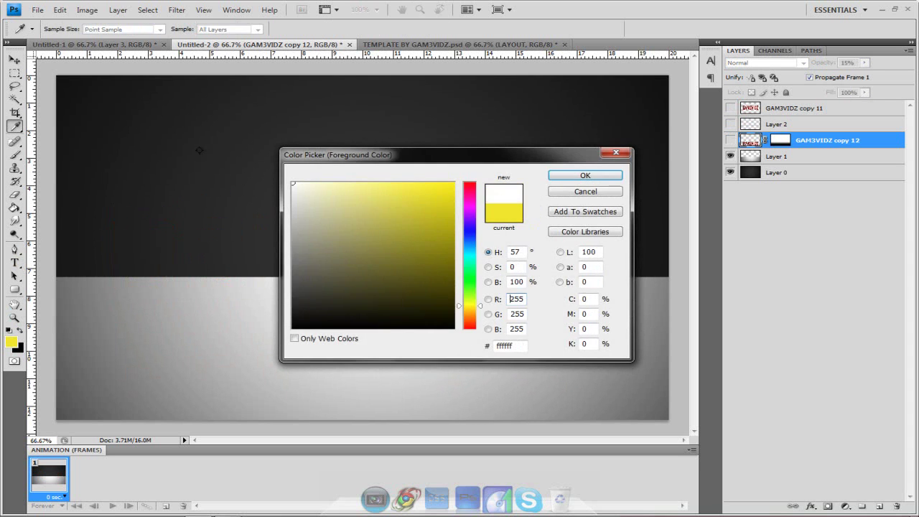
pyautogui.click(585, 175)
pyautogui.press('t')
pyautogui.click(222, 274)
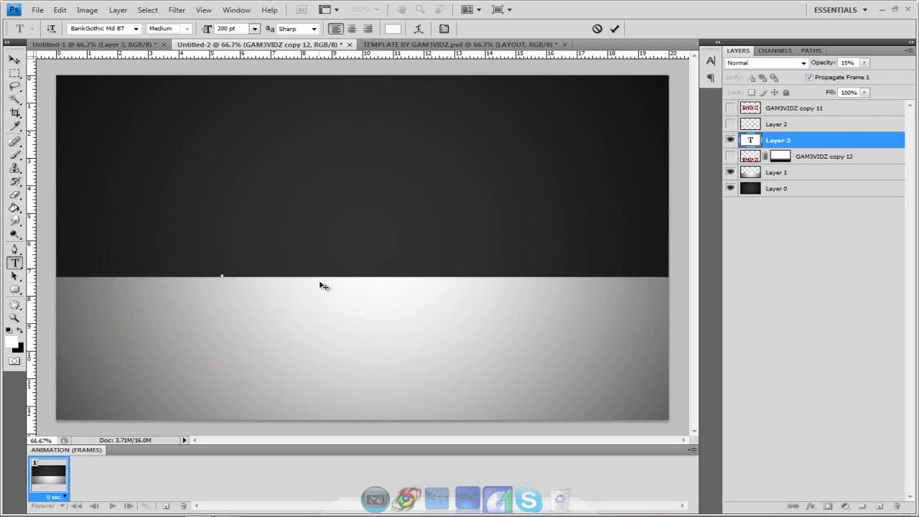
pyautogui.write('GAM3VIDZ')
# - Centre the white GAM3VIDZ text horizontally and vertically on the canvas, then deselect
pyautogui.click(14, 60)
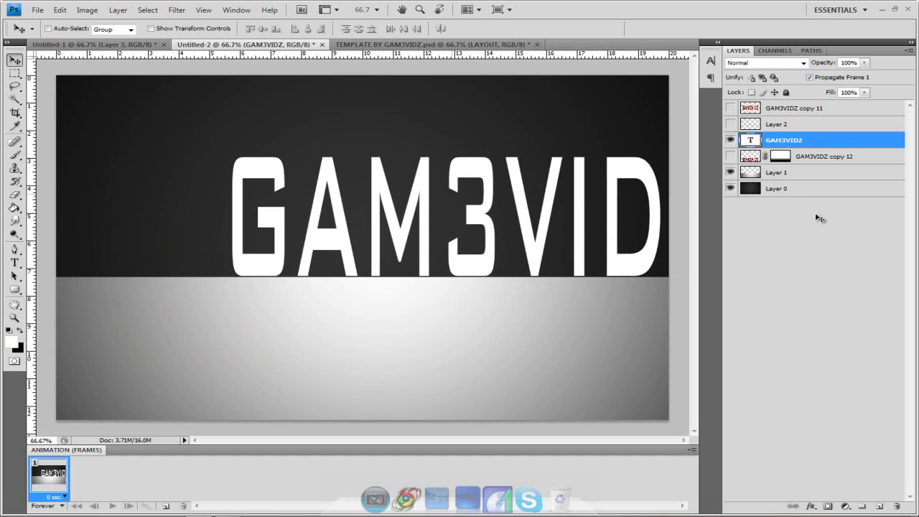
pyautogui.keyDown('ctrl'); pyautogui.click(745, 192); pyautogui.keyUp('ctrl')
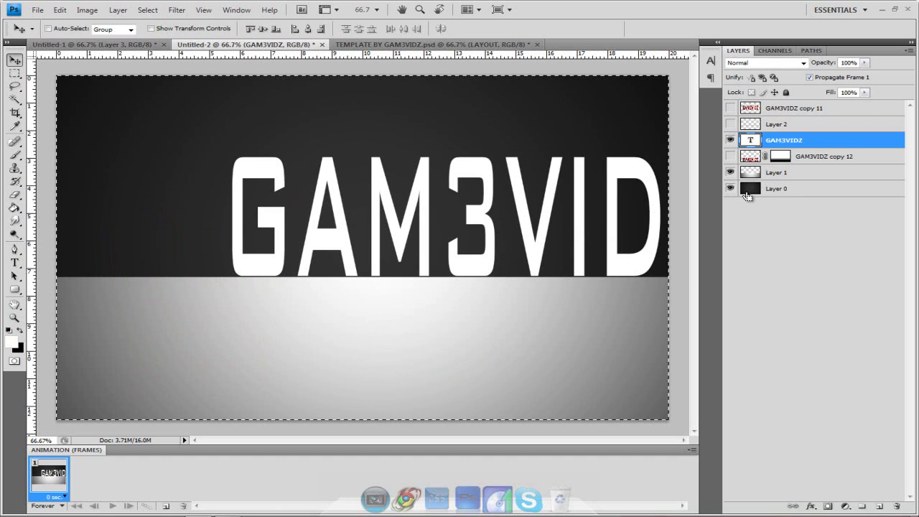
pyautogui.click(307, 29)
pyautogui.click(13, 76)
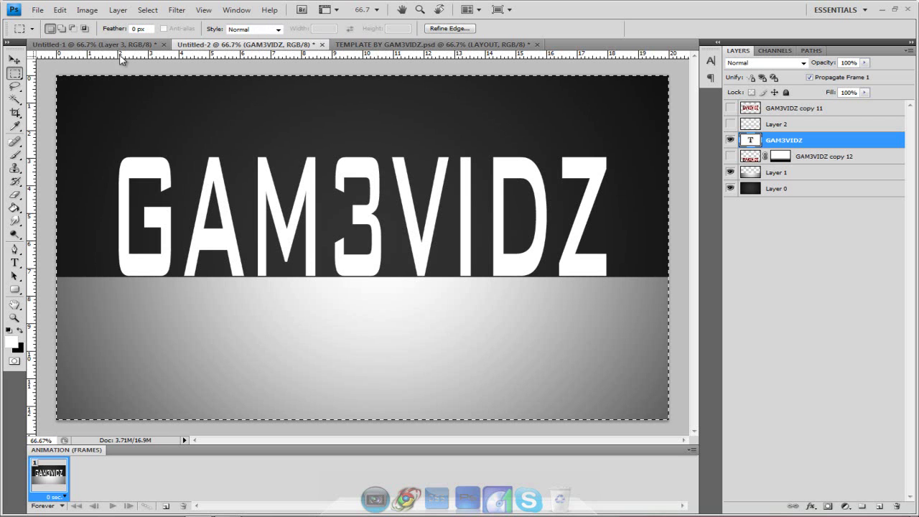
pyautogui.press('v')
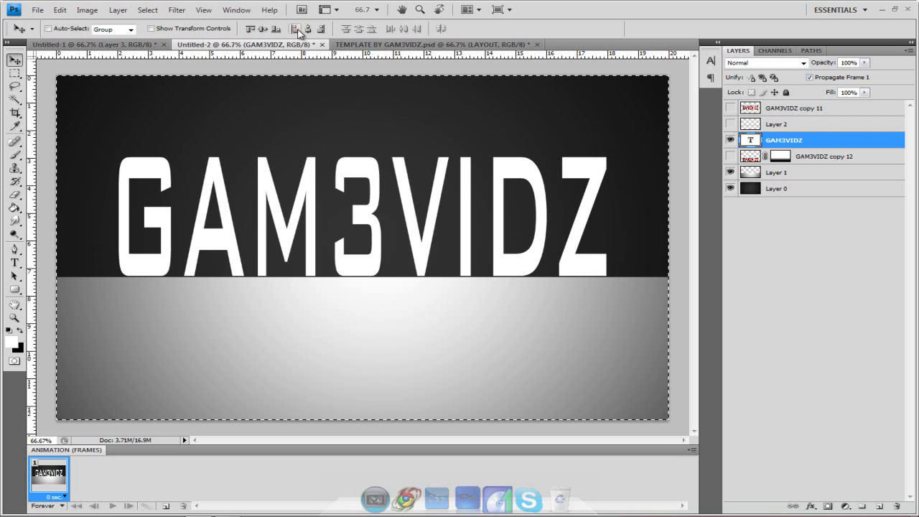
pyautogui.click(263, 28)
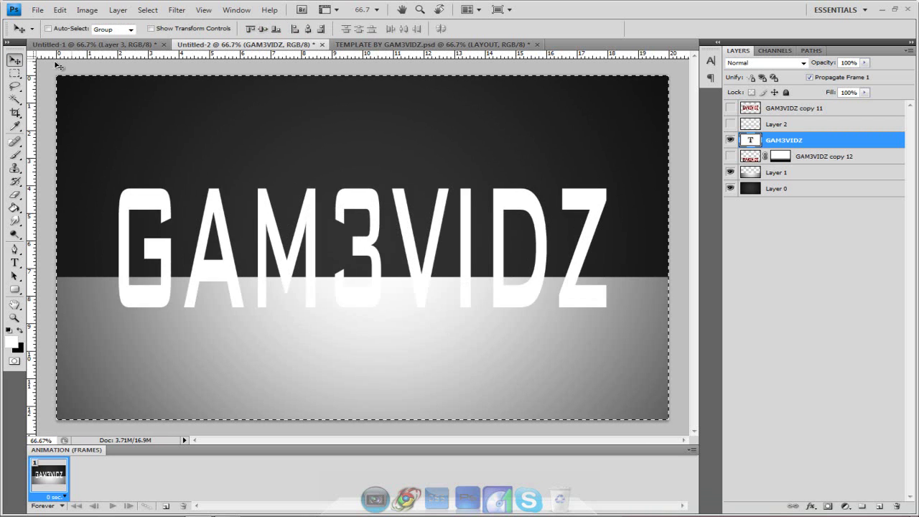
pyautogui.hotkey('ctrl', 'd')
pyautogui.press('m')
pyautogui.press('v')
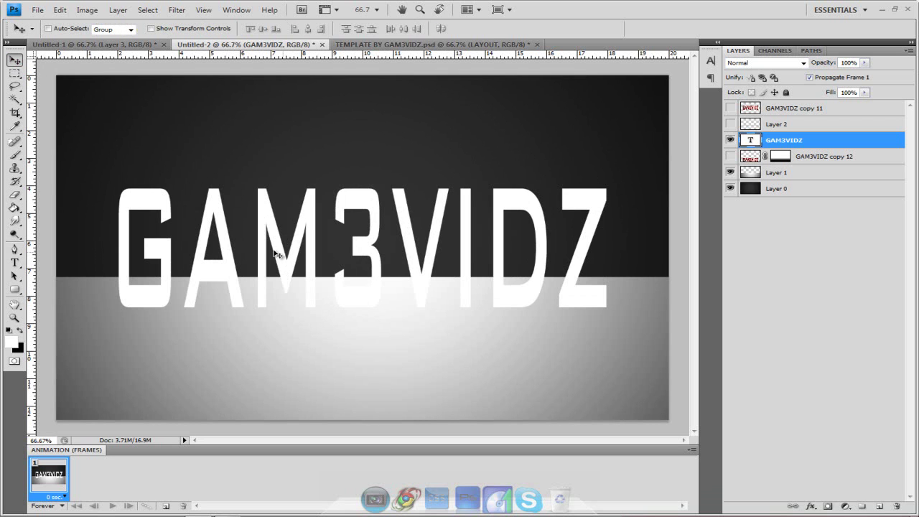
pyautogui.click(12, 342)
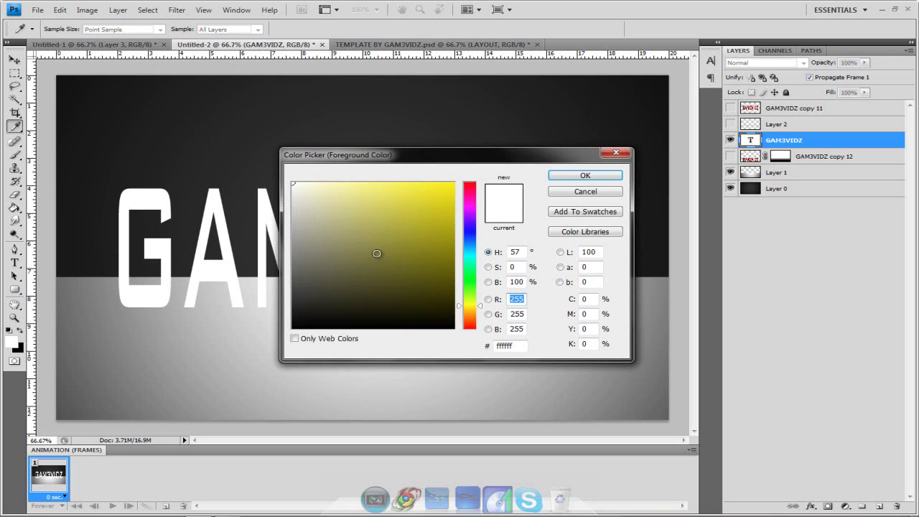
pyautogui.click(562, 175)
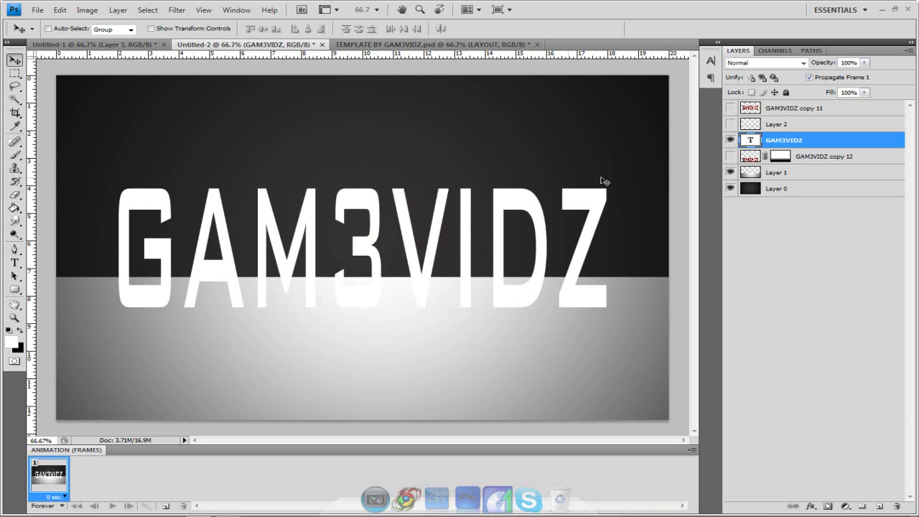
# - Give the GAM3VIDZ text a Bevel and Emboss with a ringed gloss contour
pyautogui.doubleClick(820, 147)
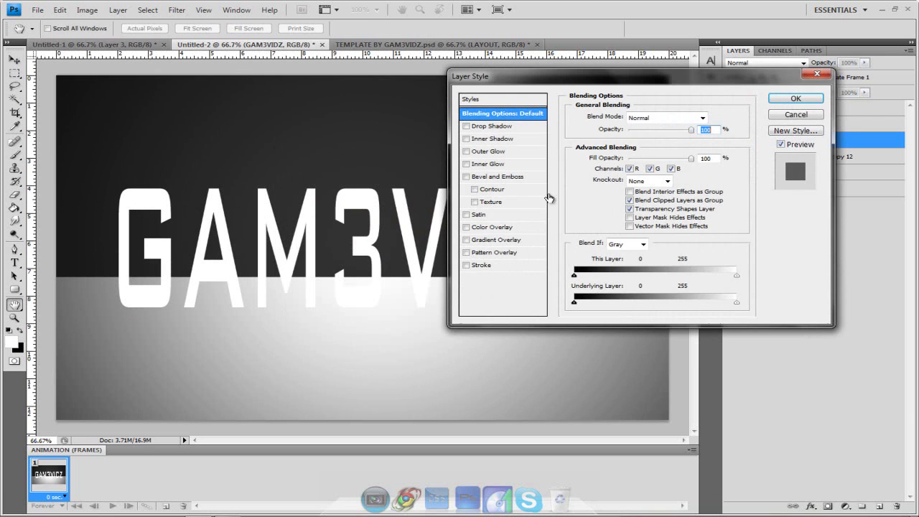
pyautogui.click(496, 177)
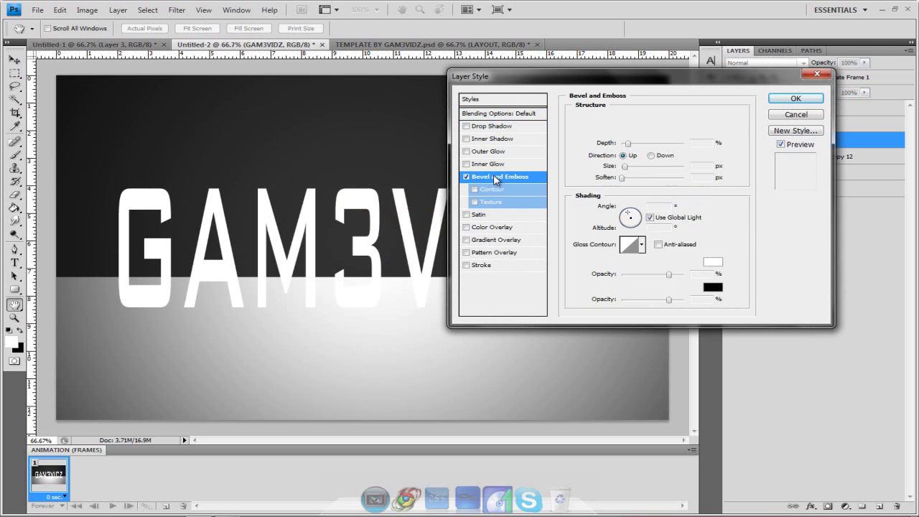
pyautogui.click(642, 244)
pyautogui.click(616, 296)
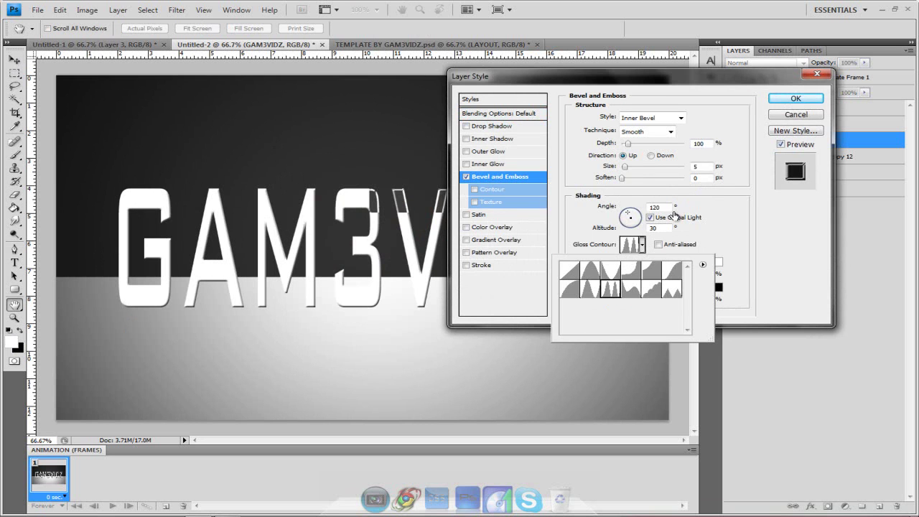
pyautogui.click(795, 97)
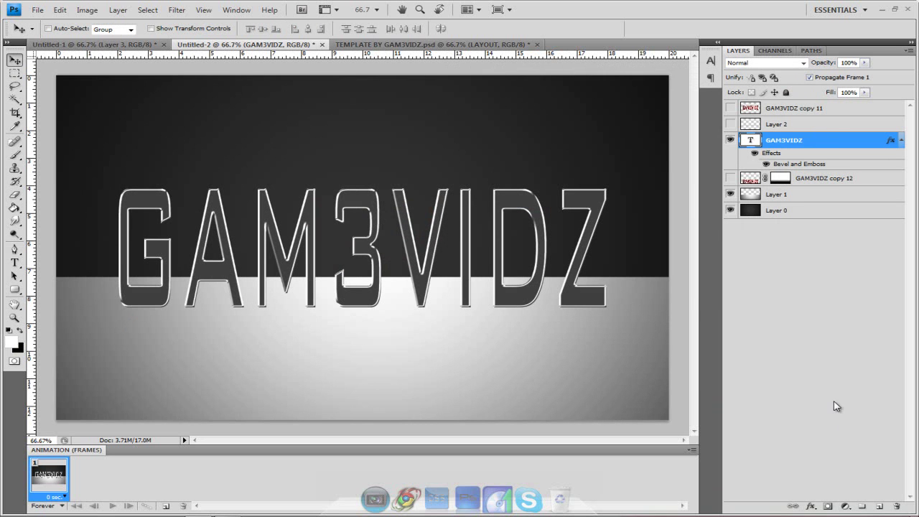
# - On a new Layer 3, fill a band over the text's top half with pure red
pyautogui.click(879, 506)
pyautogui.click(15, 72)
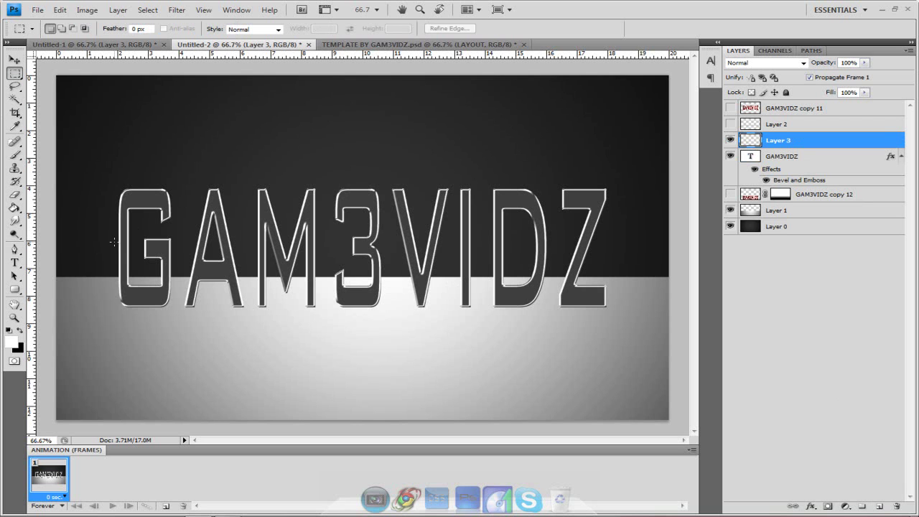
pyautogui.moveTo(436, 245); pyautogui.dragTo(108, 147)
pyautogui.moveTo(635, 145); pyautogui.dragTo(109, 246)
pyautogui.click(11, 342)
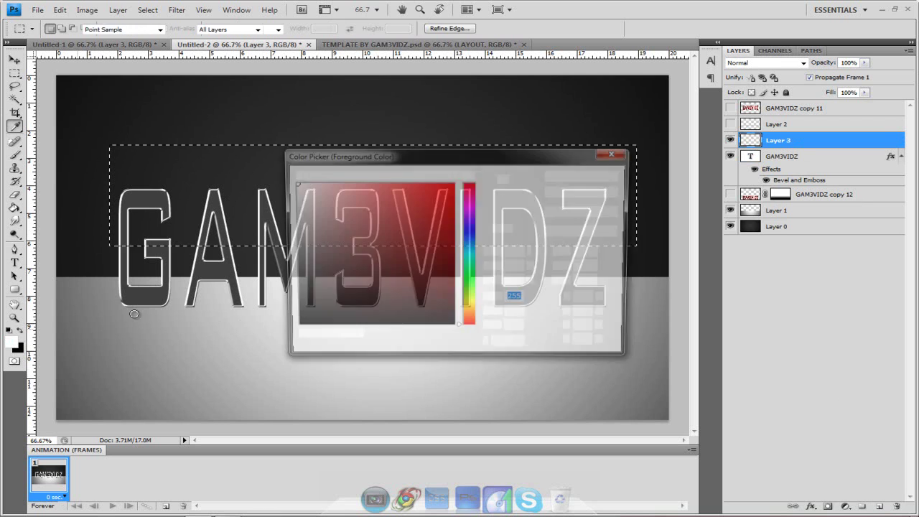
pyautogui.click(454, 183)
pyautogui.click(584, 175)
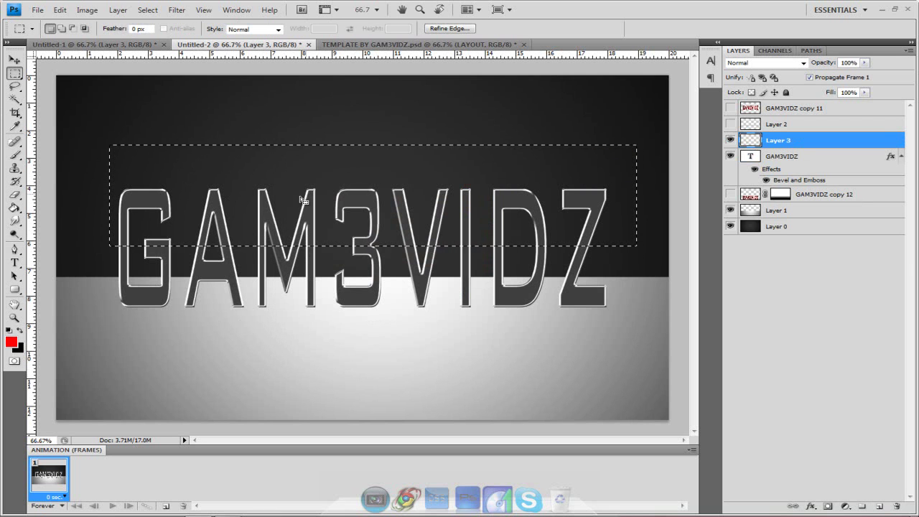
pyautogui.press('g')
pyautogui.click(253, 212)
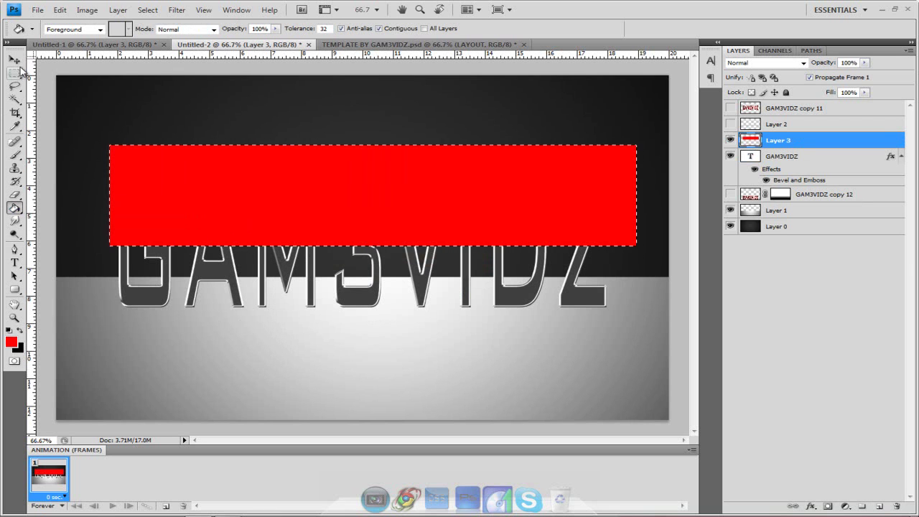
# - Fill a band over the text's lower half with blue and deselect
pyautogui.press('m')
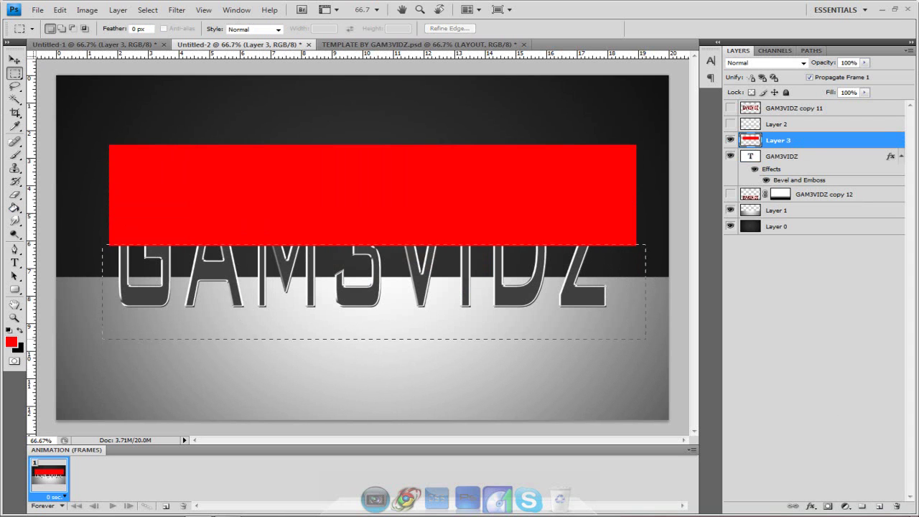
pyautogui.moveTo(102, 245); pyautogui.dragTo(642, 337)
pyautogui.press('g')
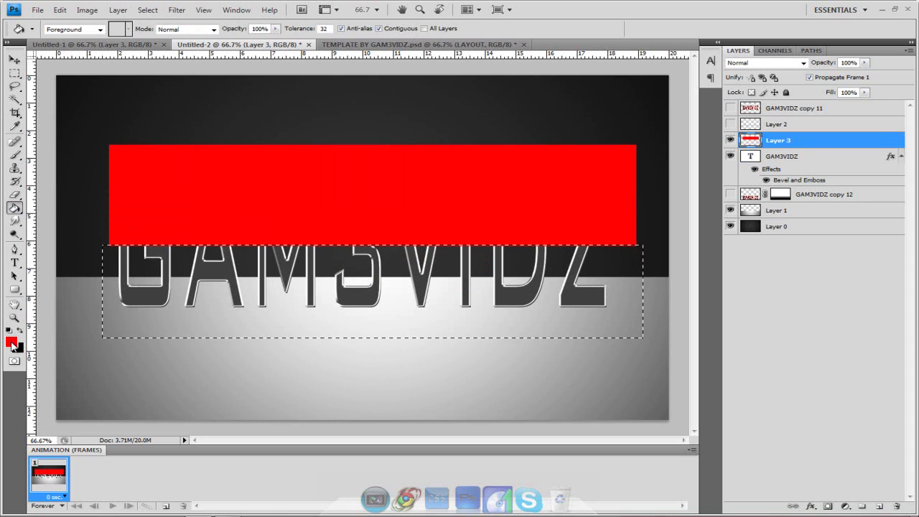
pyautogui.click(11, 343)
pyautogui.moveTo(468, 246); pyautogui.dragTo(470, 234)
pyautogui.click(564, 179)
pyautogui.click(359, 294)
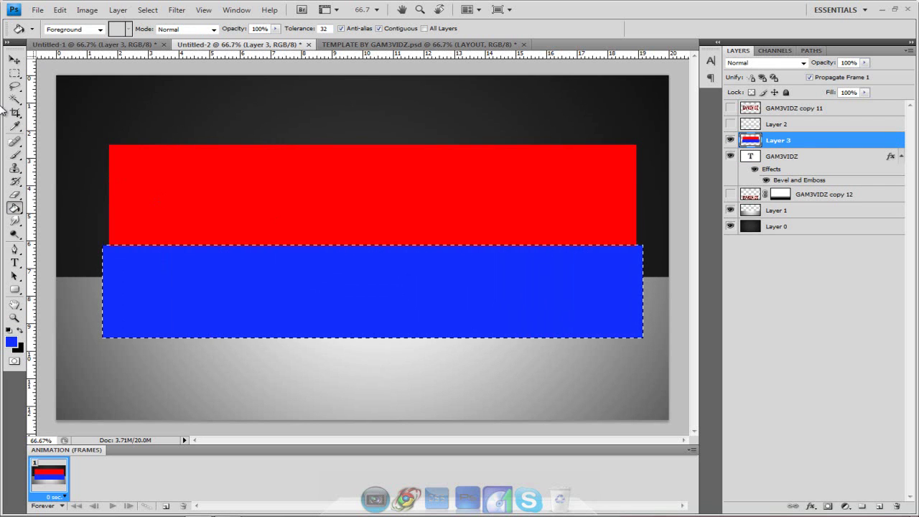
pyautogui.press('m')
pyautogui.hotkey('ctrl', 'd')
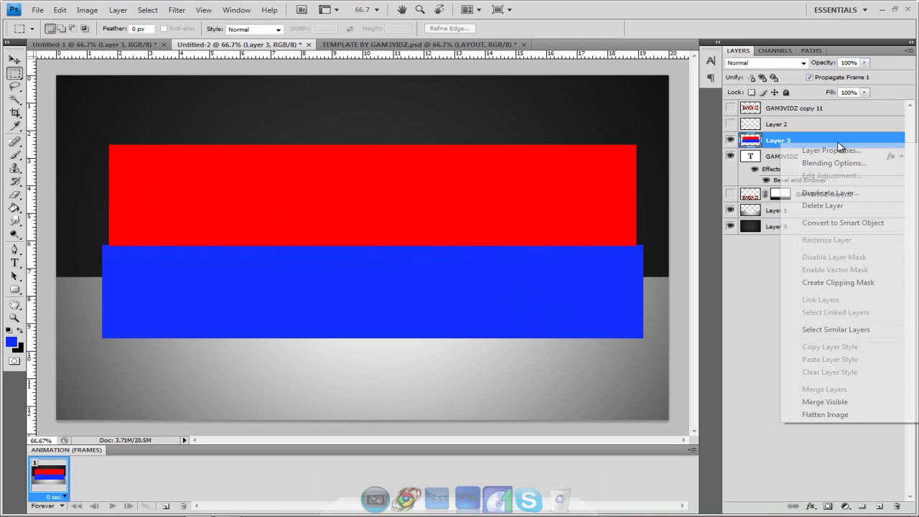
# - Clip Layer 3's colour bands to the GAM3VIDZ text and merge them into one layer
pyautogui.rightClick(845, 149)
pyautogui.click(850, 285)
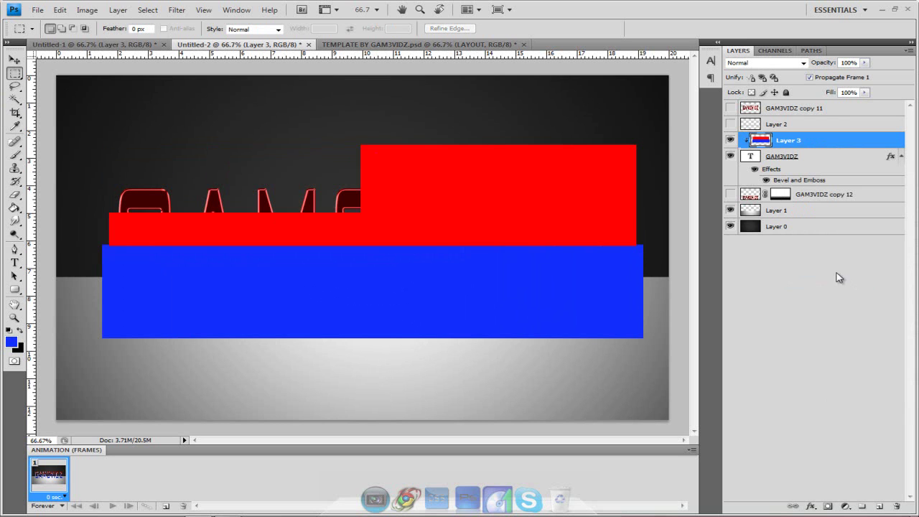
pyautogui.keyDown('shift'); pyautogui.click(821, 162); pyautogui.keyUp('shift')
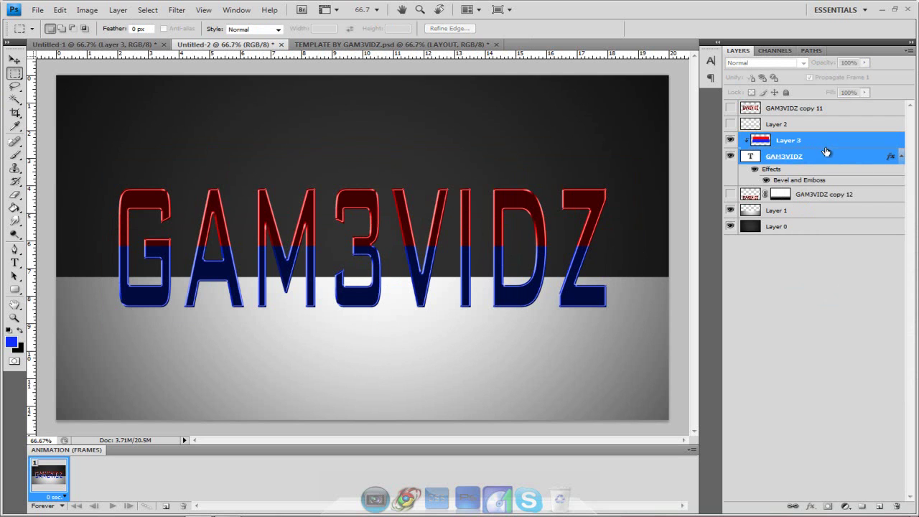
pyautogui.hotkey('ctrl', 'e')
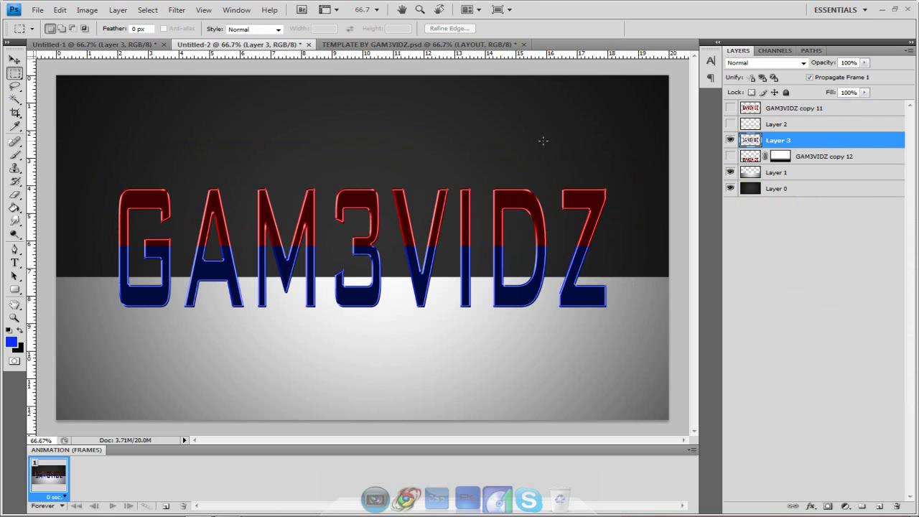
# - Duplicate the coloured text layer and merge all five copies into Layer 3 copy 4
pyautogui.click(15, 61)
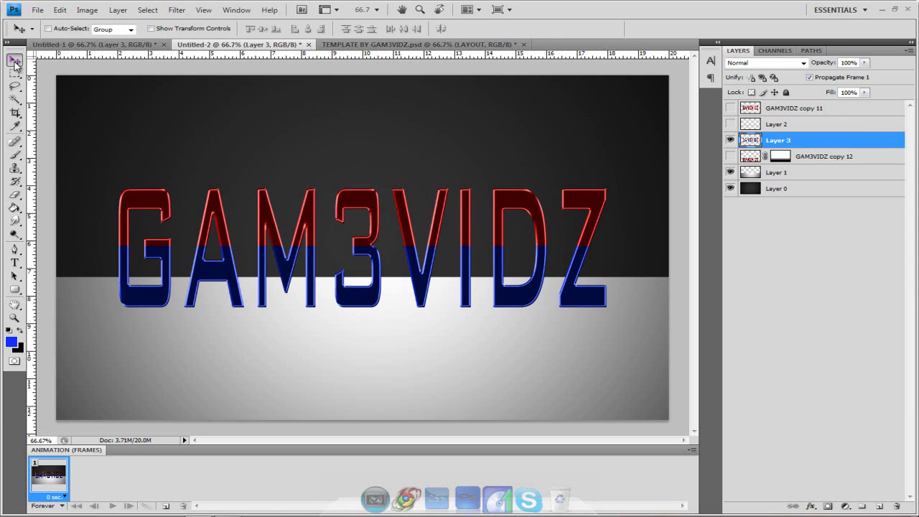
pyautogui.hotkey('ctrl', 'j')
pyautogui.hotkey('ctrl', 'j')
pyautogui.hotkey('ctrl', 'j')
pyautogui.hotkey('ctrl', 'j')
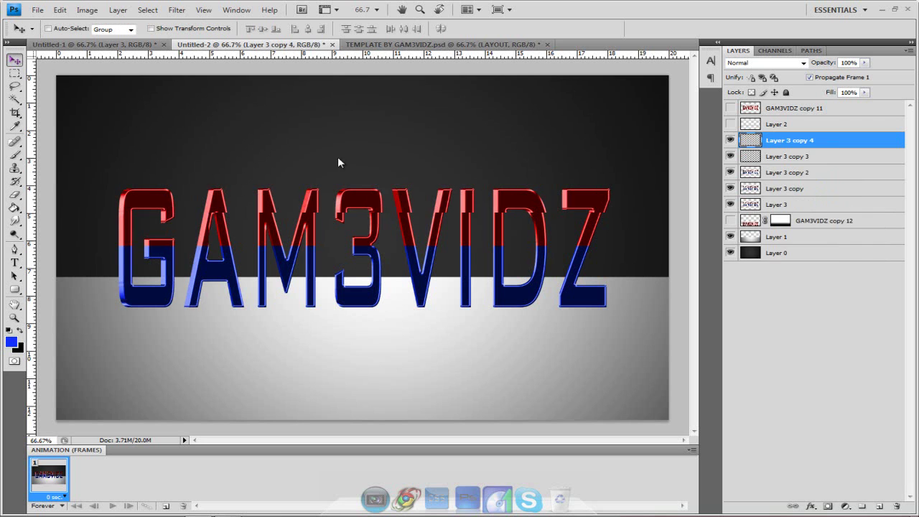
pyautogui.keyDown('shift'); pyautogui.click(787, 205); pyautogui.keyUp('shift')
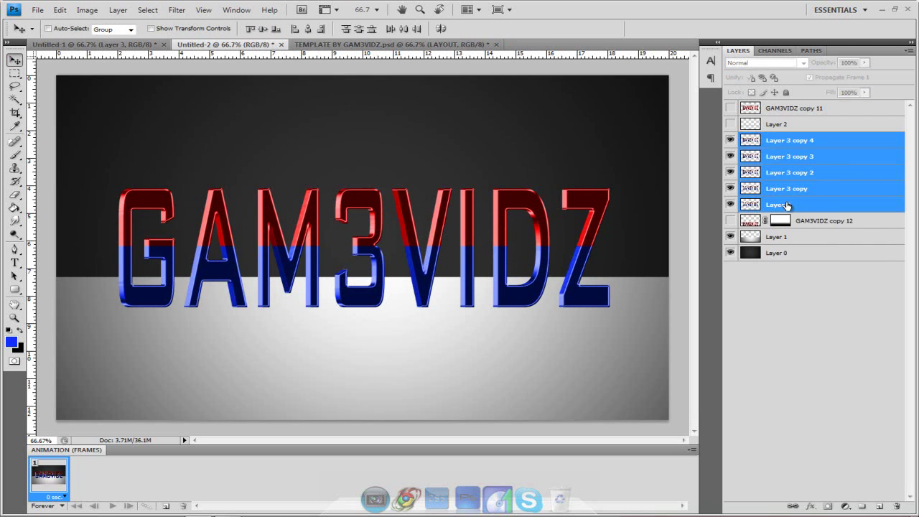
pyautogui.hotkey('ctrl', 'e')
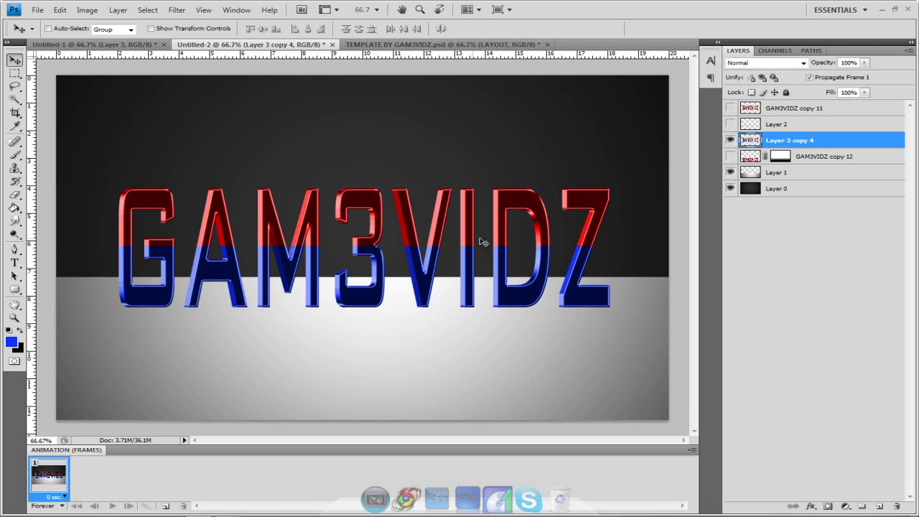